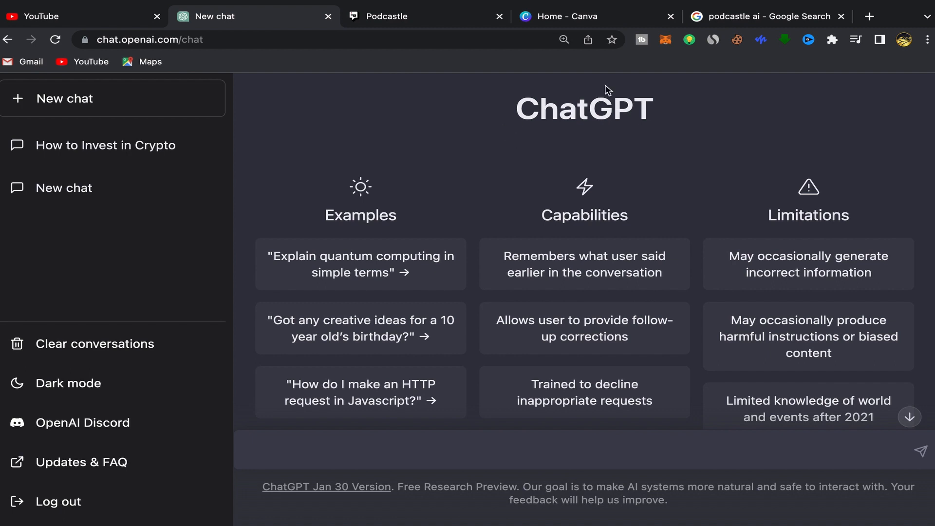
Ask ChatGPT to "make a youtube script about how to invest money" and stop the response once enough of the script is written.
{"action": "left_click", "coordinate": [272, 455]}
{"action": "type", "text": "h"}
{"action": "type", "text": "ake"}
{"action": "type", "text": " a yout"}
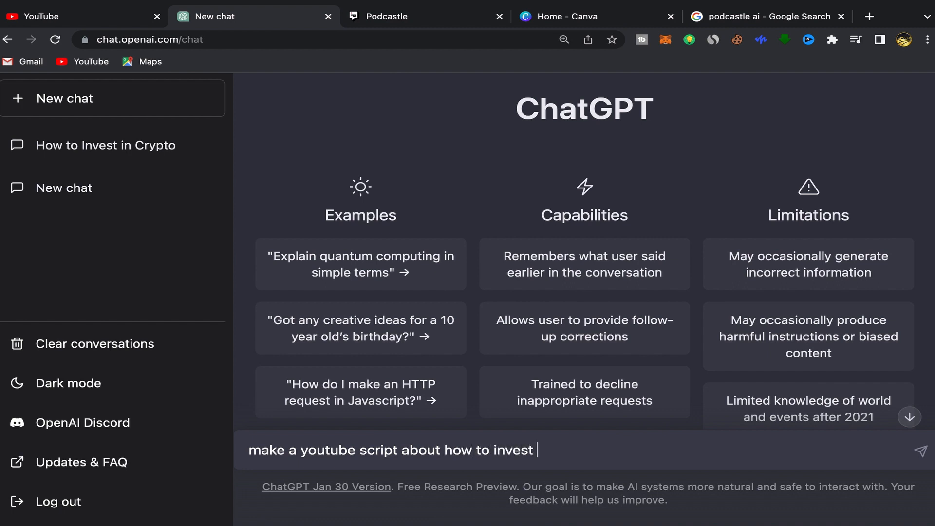
{"action": "type", "text": "ney"}
{"action": "left_click", "coordinate": [924, 451]}
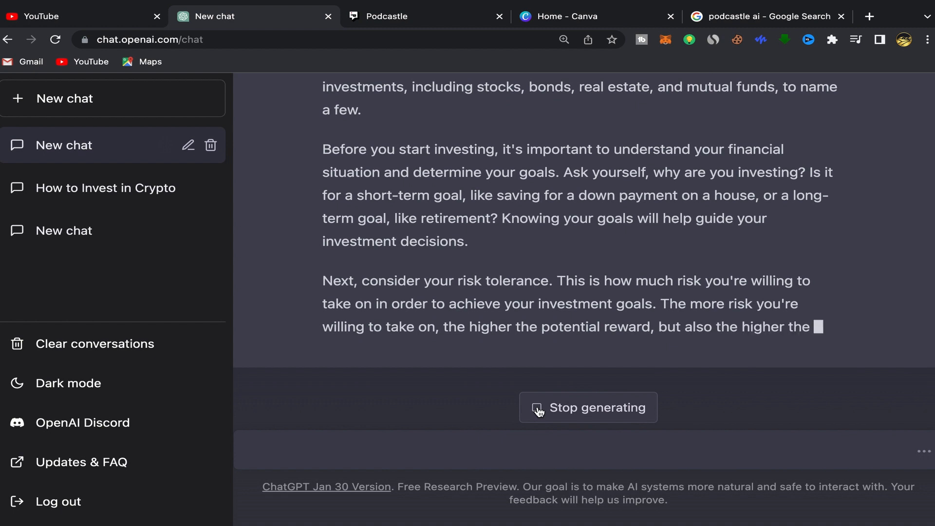
{"action": "left_click", "coordinate": [537, 409]}
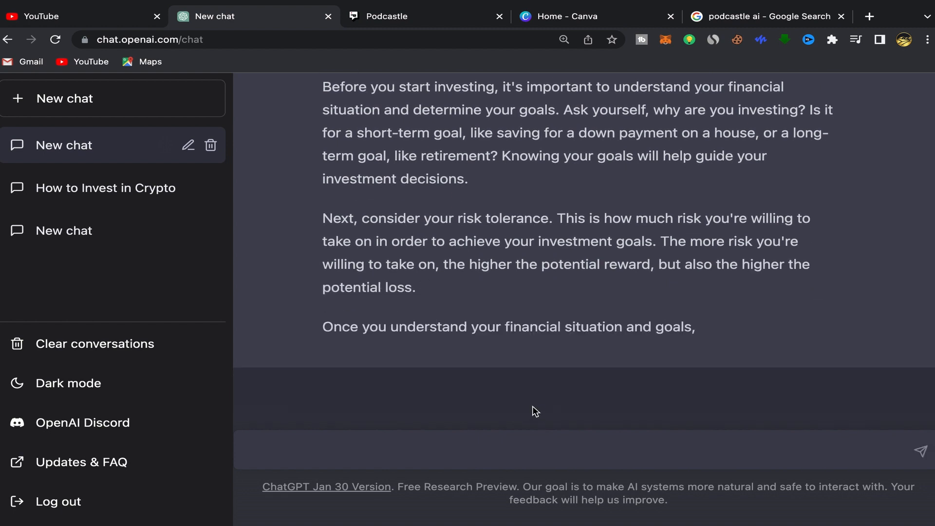
Copy the generated script from "Hi everyone" through "like saving for a down payment on a house,".
{"action": "scroll", "coordinate": [531, 314], "scroll_direction": "up", "scroll_amount": 2}
{"action": "scroll", "coordinate": [531, 314], "scroll_direction": "up", "scroll_amount": 4}
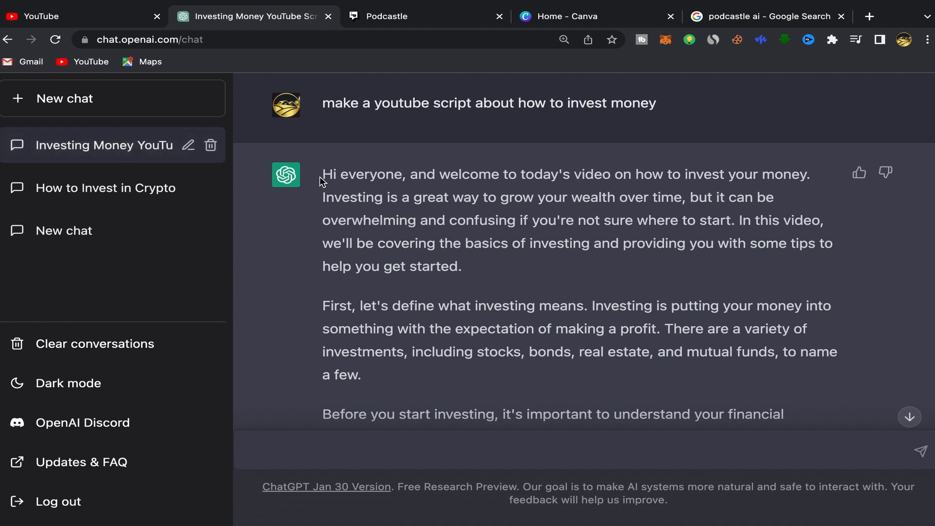
{"action": "left_click_drag", "start_coordinate": [321, 175], "coordinate": [760, 390]}
{"action": "scroll", "coordinate": [504, 345], "scroll_direction": "down", "scroll_amount": 2}
{"action": "scroll", "coordinate": [768, 412], "scroll_direction": "down", "scroll_amount": 1}
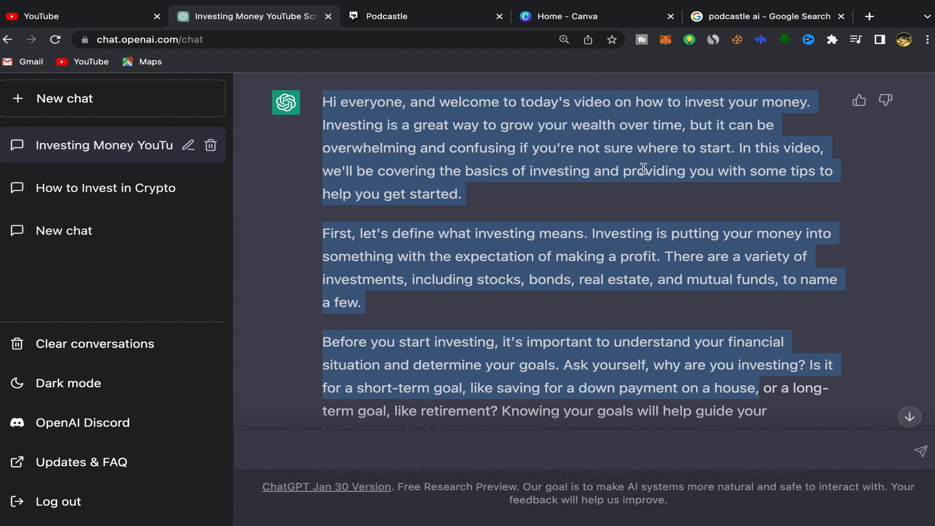
{"action": "right_click", "coordinate": [588, 269]}
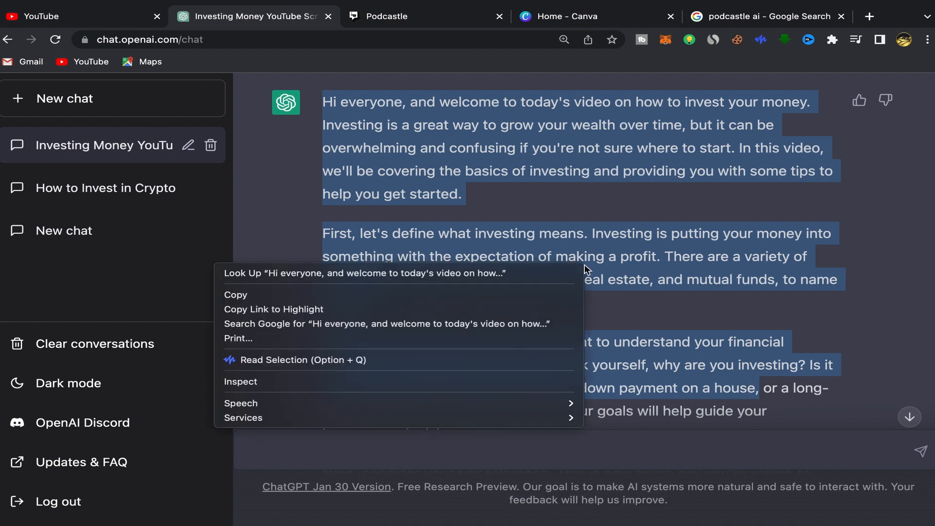
{"action": "left_click", "coordinate": [497, 296]}
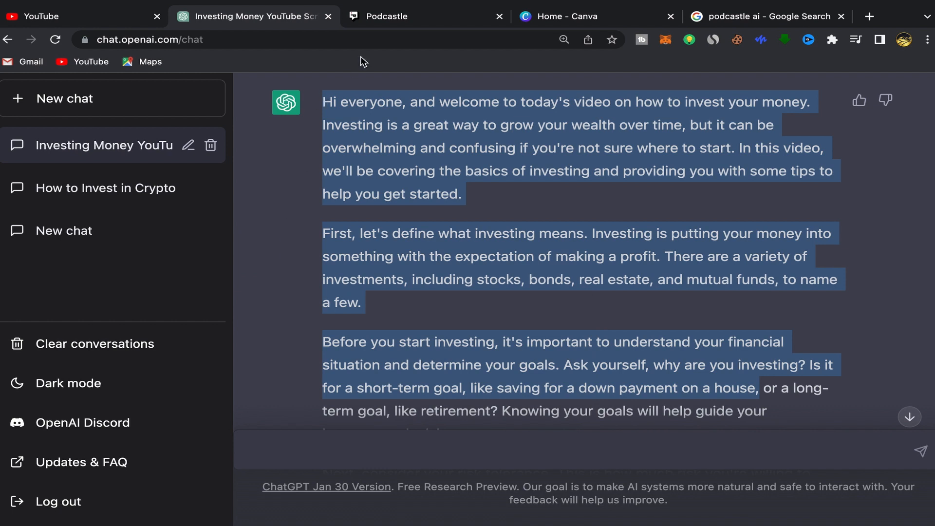
Switch to Podcastle and delete the existing Project 1 from the projects list.
{"action": "left_click", "coordinate": [393, 15]}
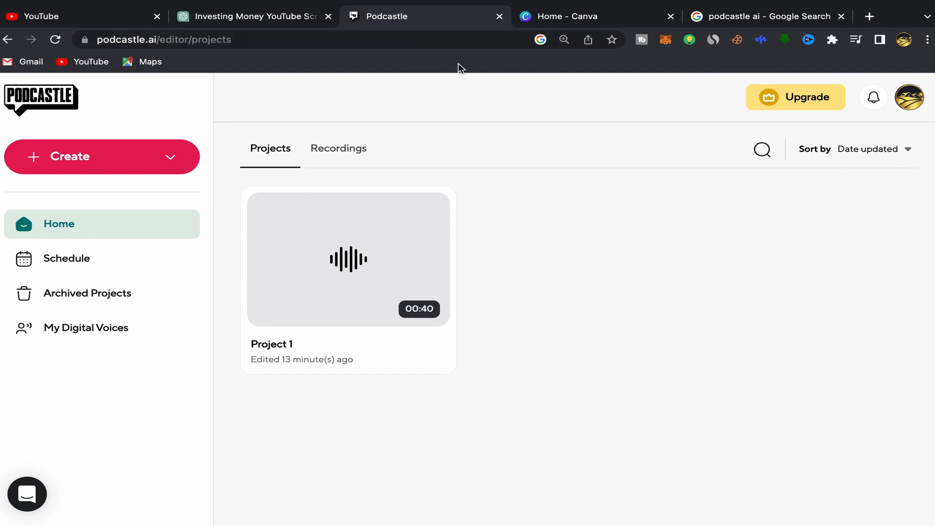
{"action": "left_click", "coordinate": [752, 19]}
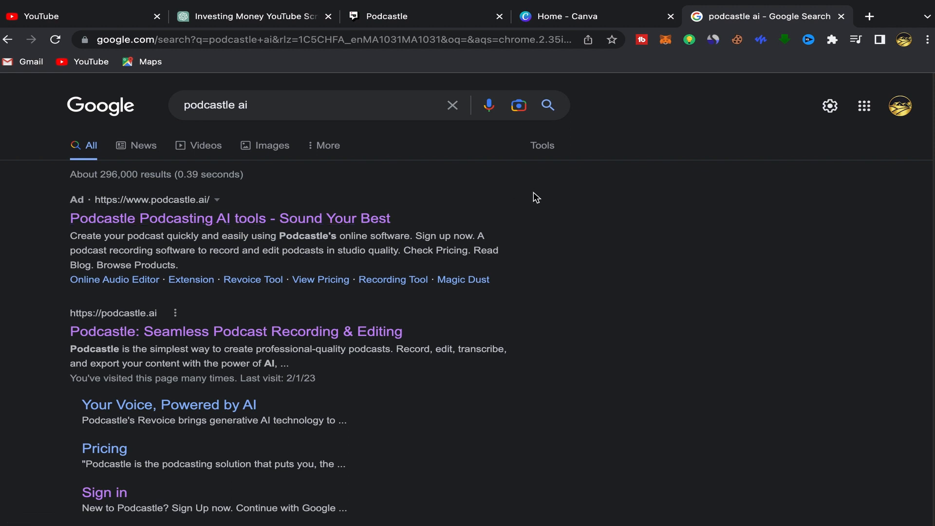
{"action": "left_click", "coordinate": [422, 19]}
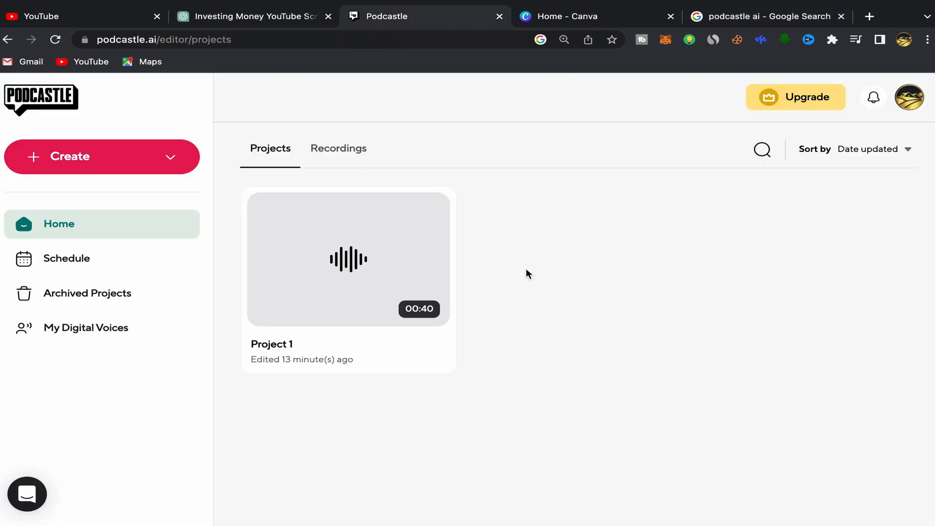
{"action": "left_click", "coordinate": [437, 352]}
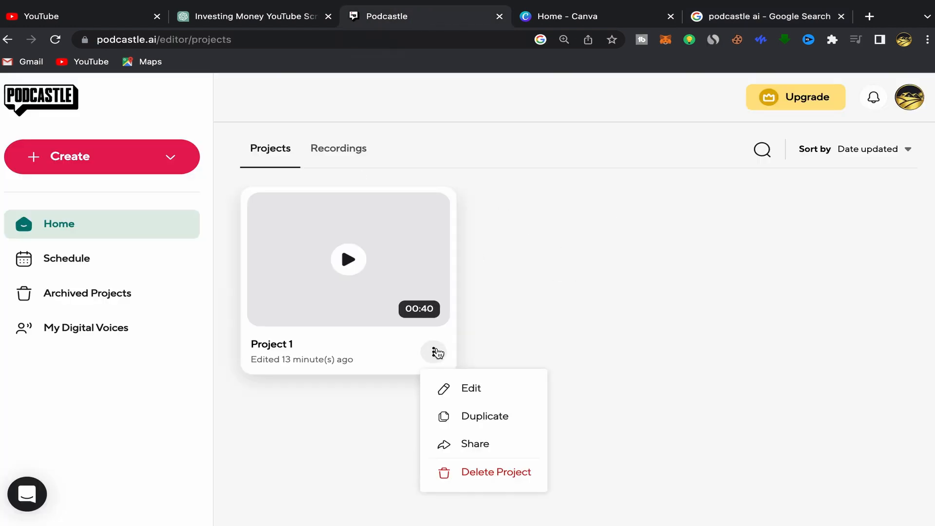
{"action": "left_click", "coordinate": [465, 476]}
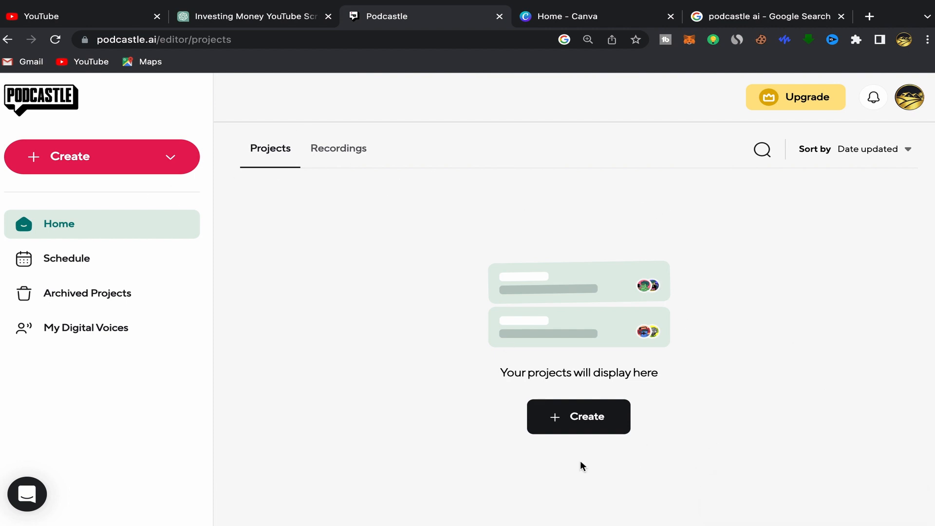
Create a new project for converting text to speech and set its speaker to James.
{"action": "left_click", "coordinate": [579, 418]}
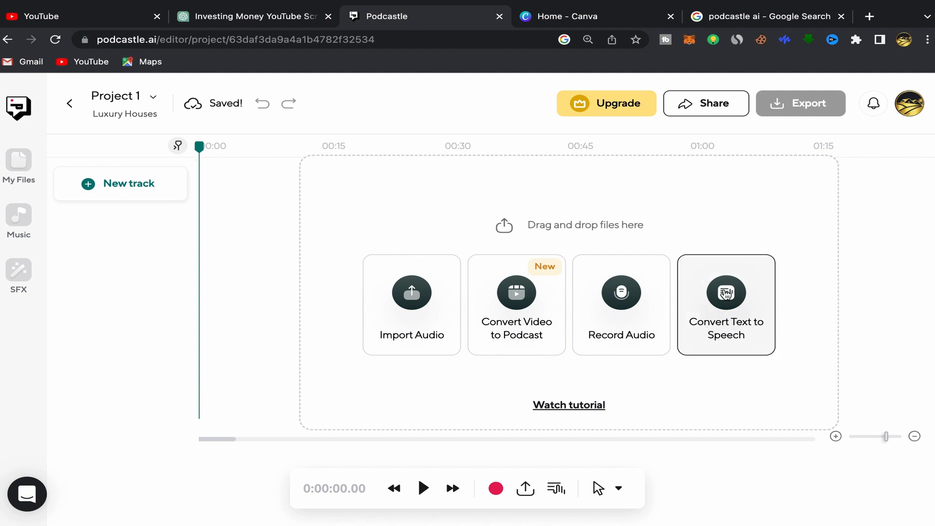
{"action": "left_click", "coordinate": [727, 296]}
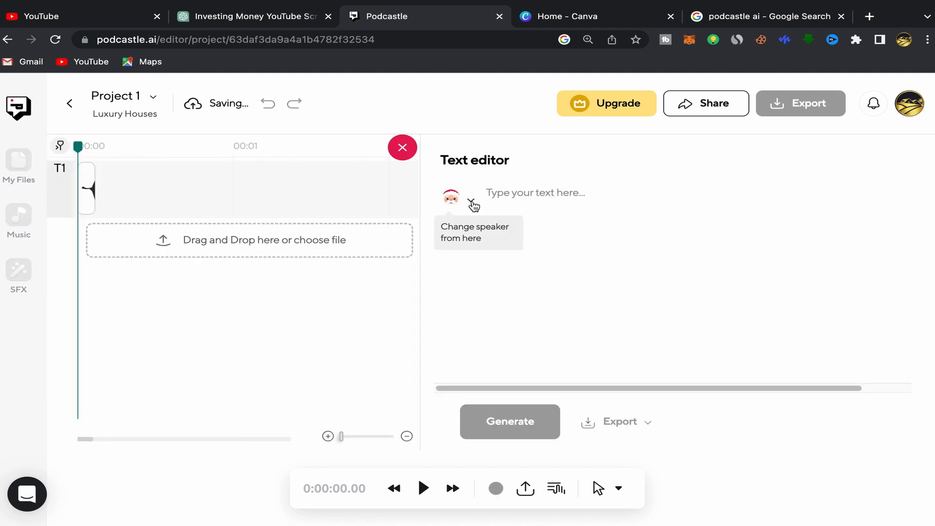
{"action": "left_click", "coordinate": [471, 203]}
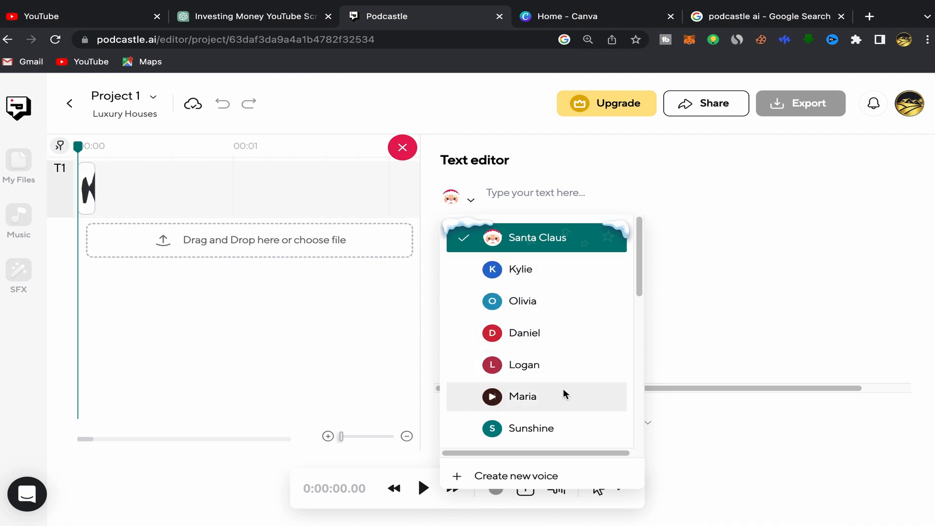
{"action": "scroll", "coordinate": [563, 390], "scroll_direction": "down", "scroll_amount": 2}
{"action": "scroll", "coordinate": [563, 391], "scroll_direction": "down", "scroll_amount": 2}
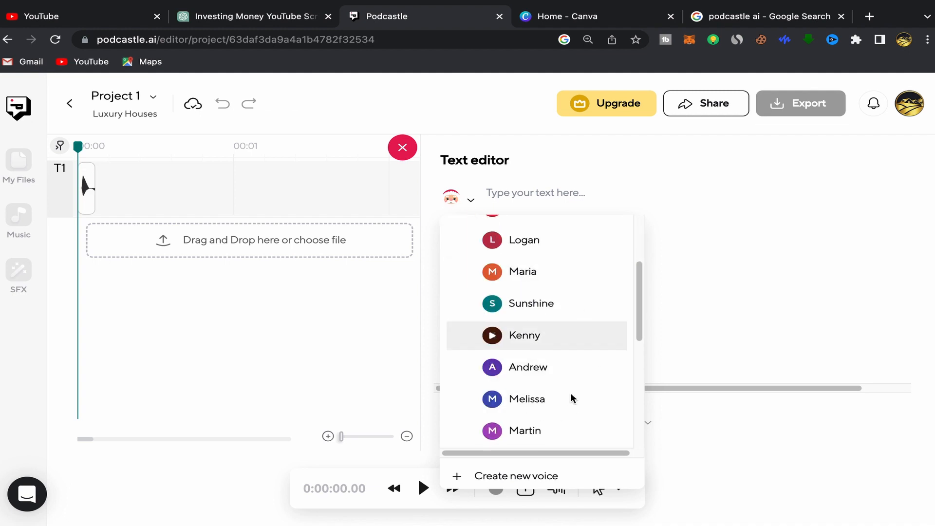
{"action": "scroll", "coordinate": [571, 396], "scroll_direction": "down", "scroll_amount": 3}
{"action": "scroll", "coordinate": [571, 396], "scroll_direction": "down", "scroll_amount": 3}
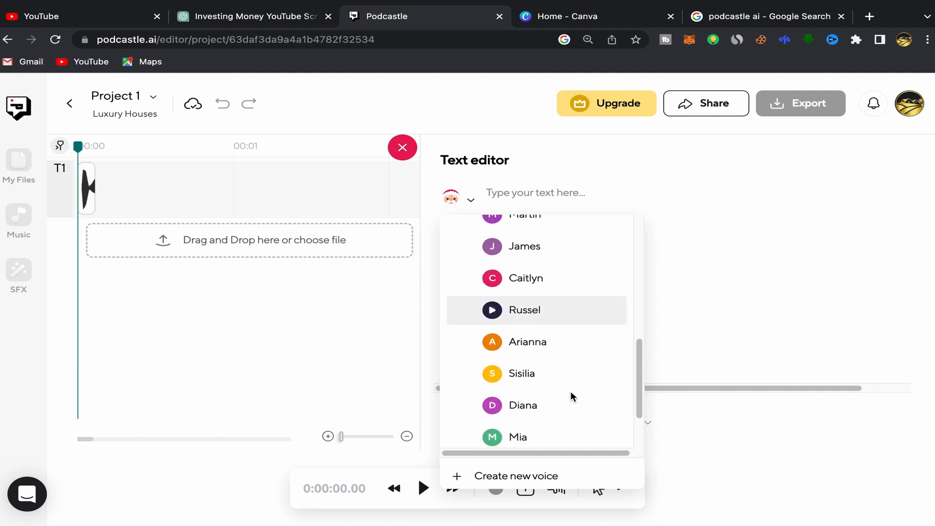
{"action": "scroll", "coordinate": [570, 395], "scroll_direction": "up", "scroll_amount": 2}
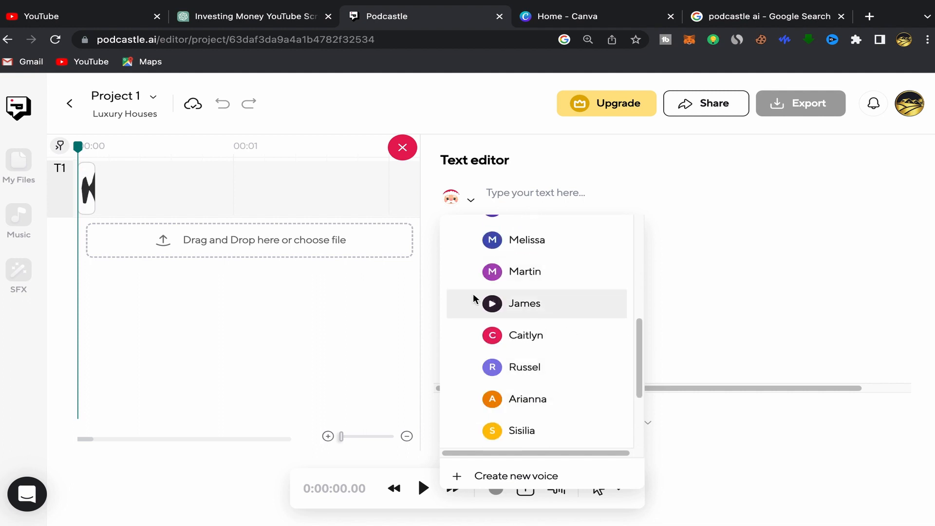
{"action": "left_click", "coordinate": [543, 304]}
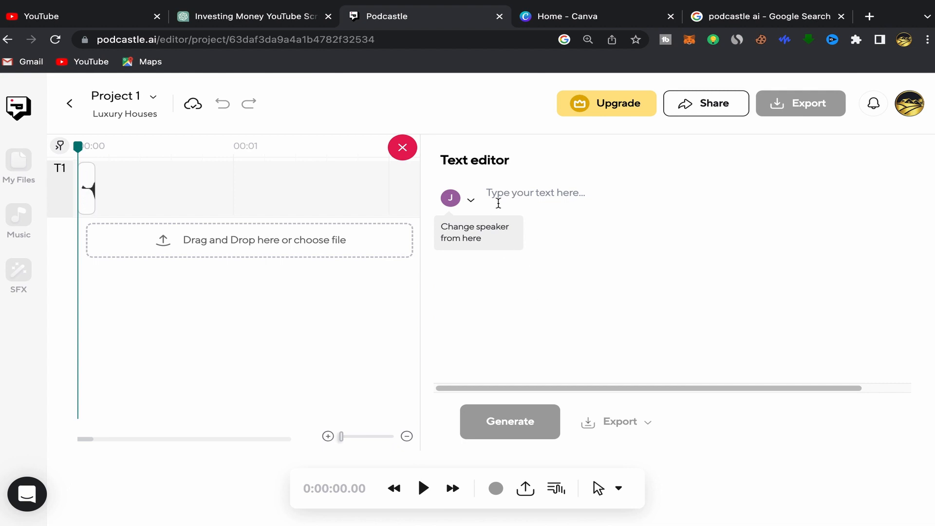
Paste the copied investing script into the empty text editor.
{"action": "right_click", "coordinate": [497, 194]}
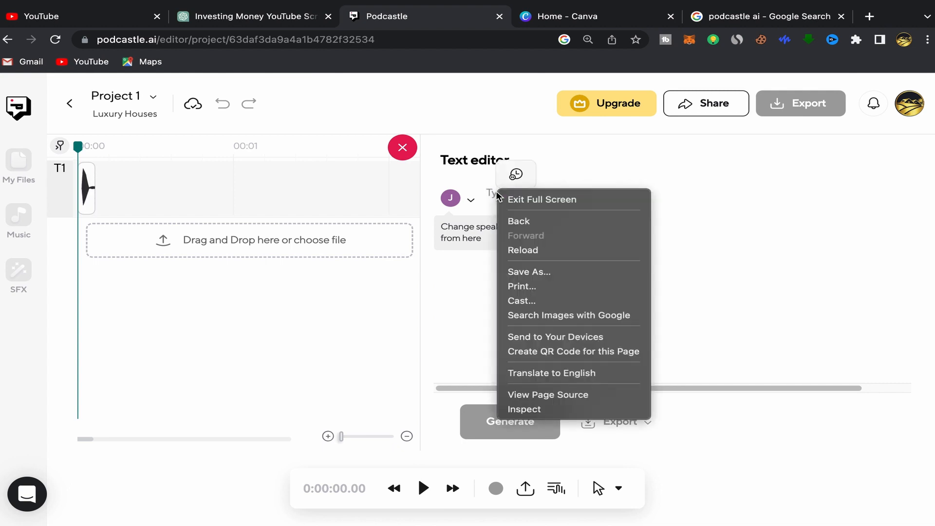
{"action": "left_click", "coordinate": [574, 183]}
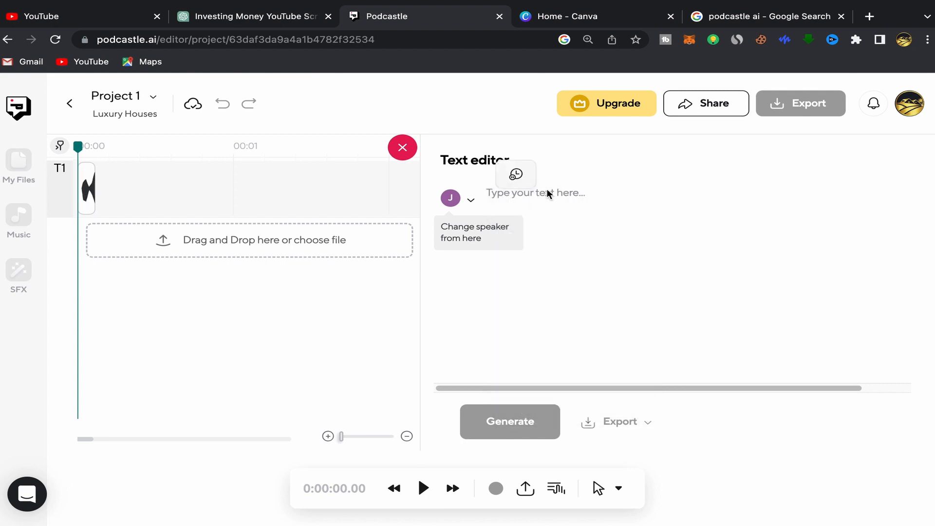
{"action": "right_click", "coordinate": [554, 193]}
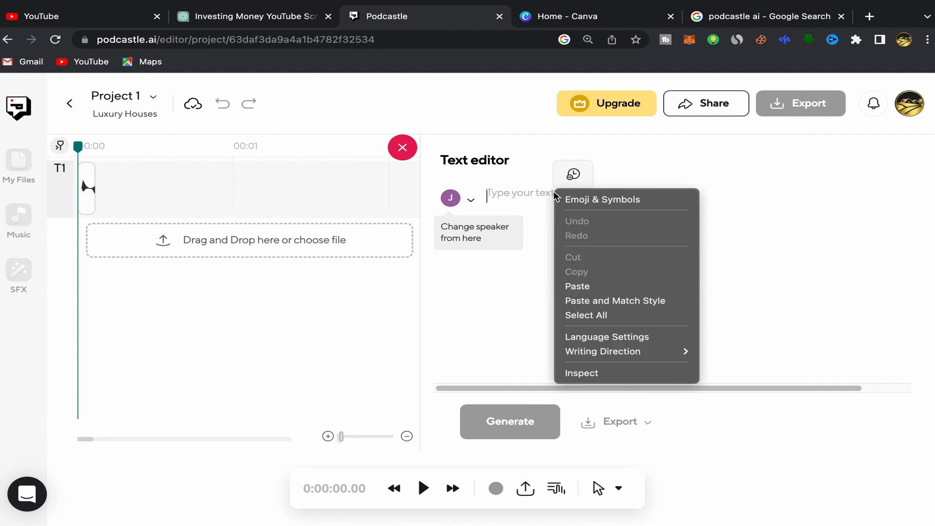
{"action": "left_click", "coordinate": [580, 288]}
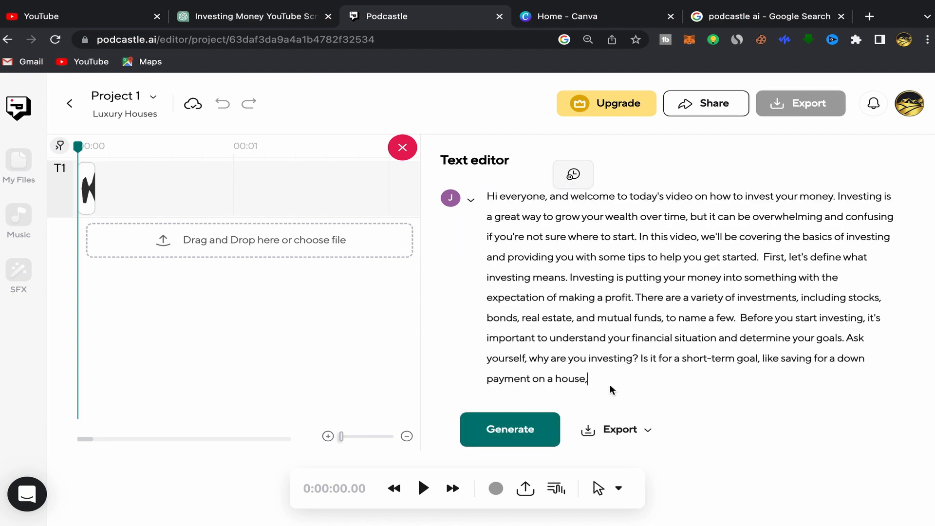
Generate the speech from the pasted script and preview the opening of the voice-over.
{"action": "left_click", "coordinate": [504, 435]}
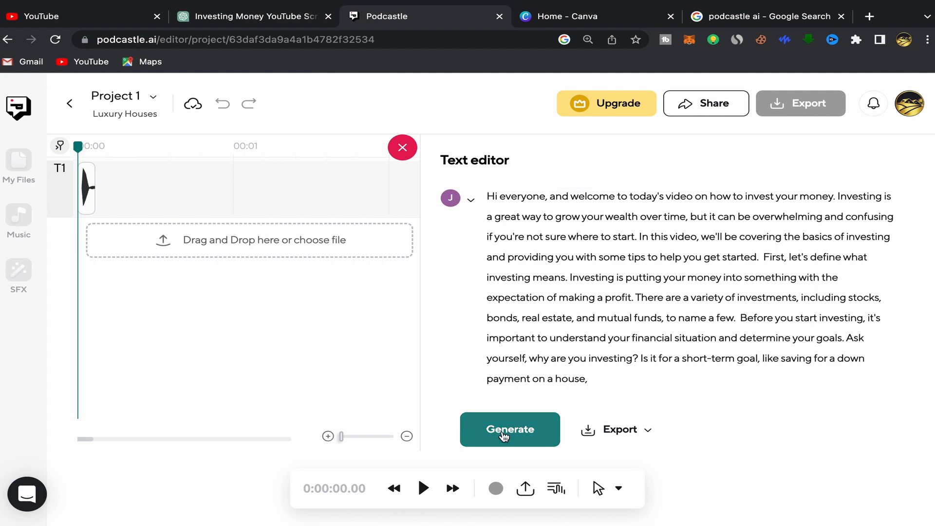
{"action": "left_click", "coordinate": [507, 430]}
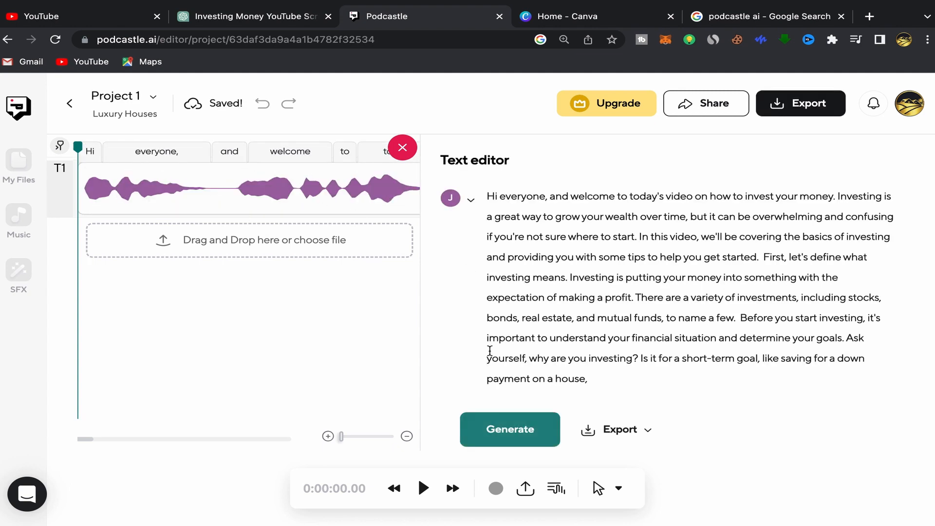
{"action": "left_click", "coordinate": [422, 490]}
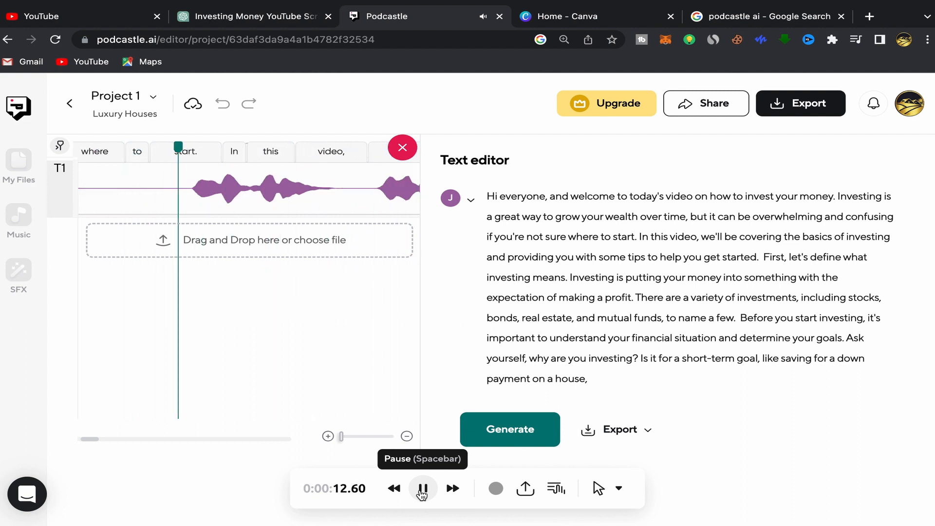
{"action": "left_click", "coordinate": [422, 491]}
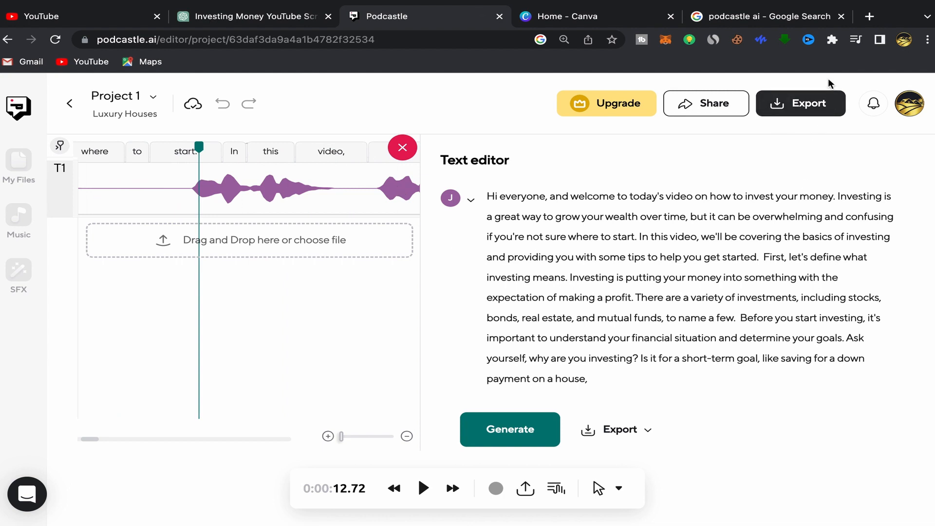
Export the voice-over as a 128 kbps MP3 without a transcript and download the file.
{"action": "left_click", "coordinate": [797, 111]}
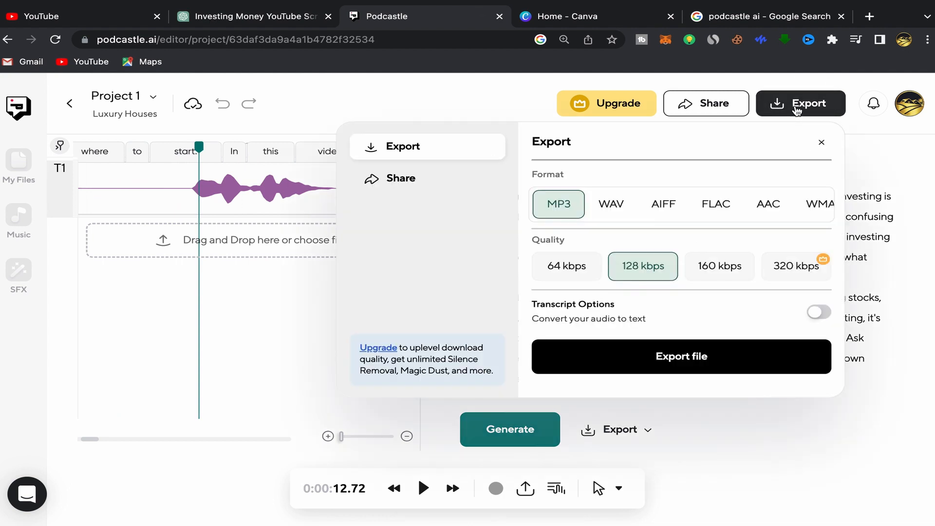
{"action": "left_click", "coordinate": [688, 359]}
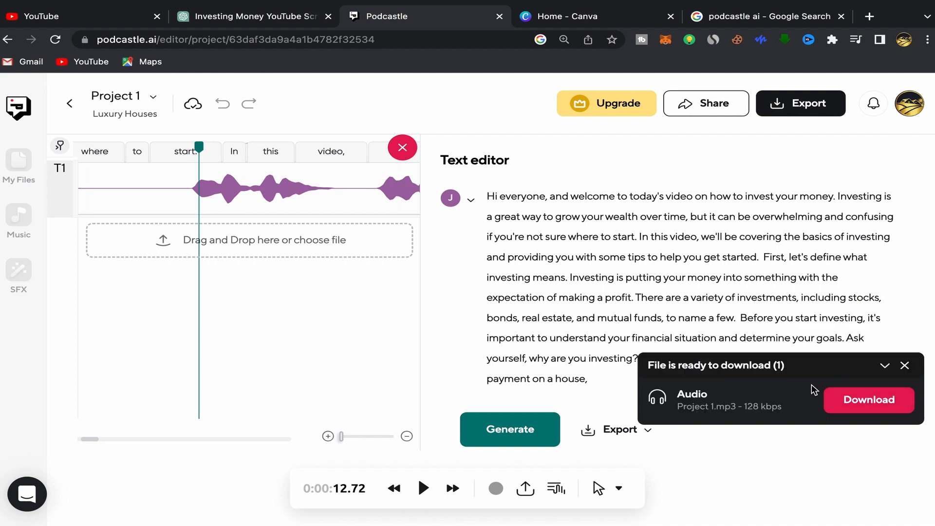
{"action": "left_click", "coordinate": [868, 396]}
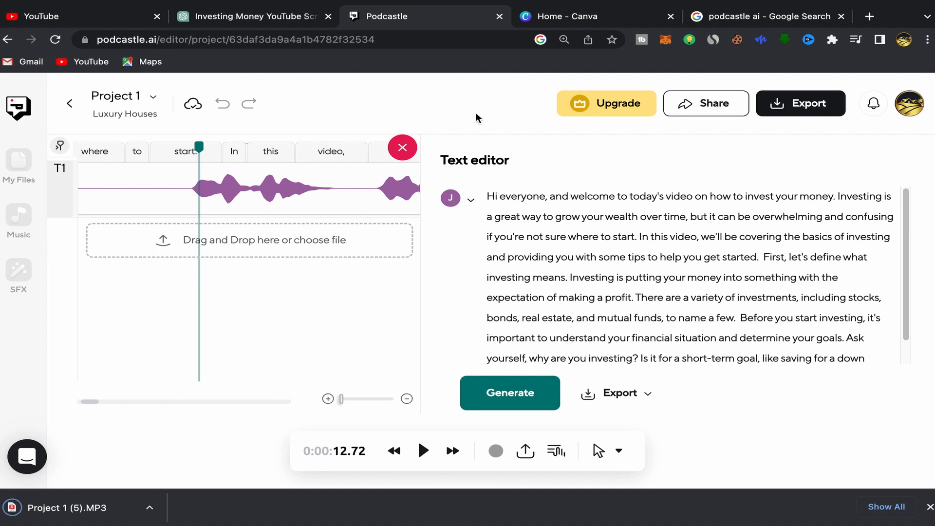
Switch to Canva, dismiss the download notice and create a blank 1920 × 1080 px video design.
{"action": "left_click", "coordinate": [560, 16]}
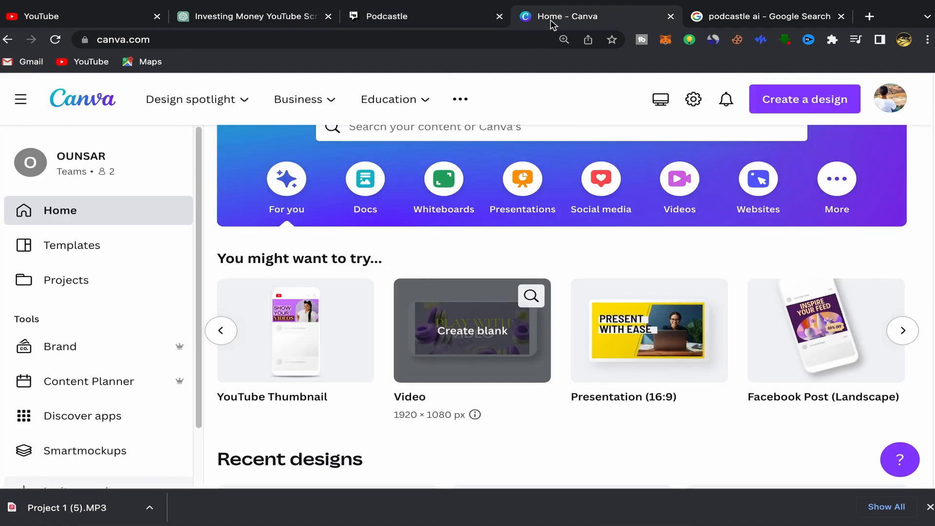
{"action": "left_click", "coordinate": [929, 508]}
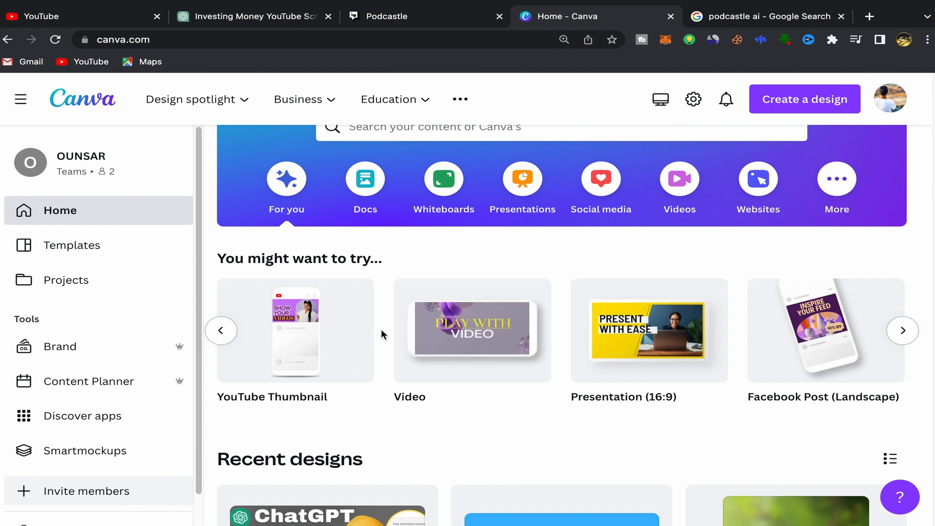
{"action": "scroll", "coordinate": [381, 329], "scroll_direction": "up", "scroll_amount": 2}
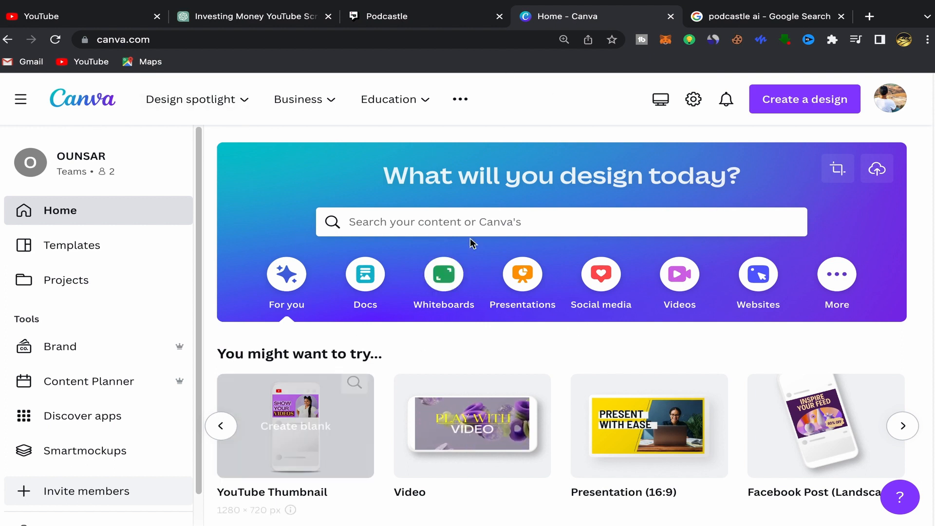
{"action": "scroll", "coordinate": [603, 350], "scroll_direction": "down", "scroll_amount": 3}
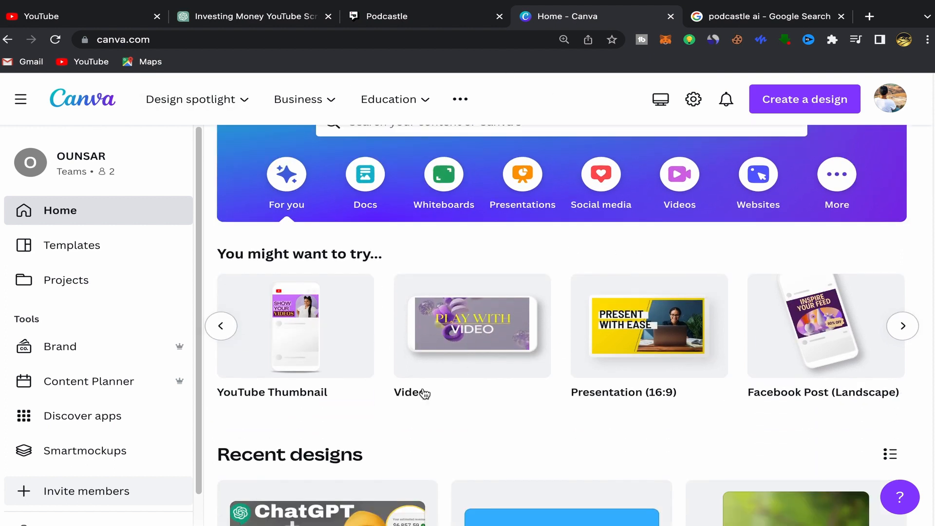
{"action": "mouse_move", "coordinate": [407, 399]}
{"action": "left_click", "coordinate": [466, 332]}
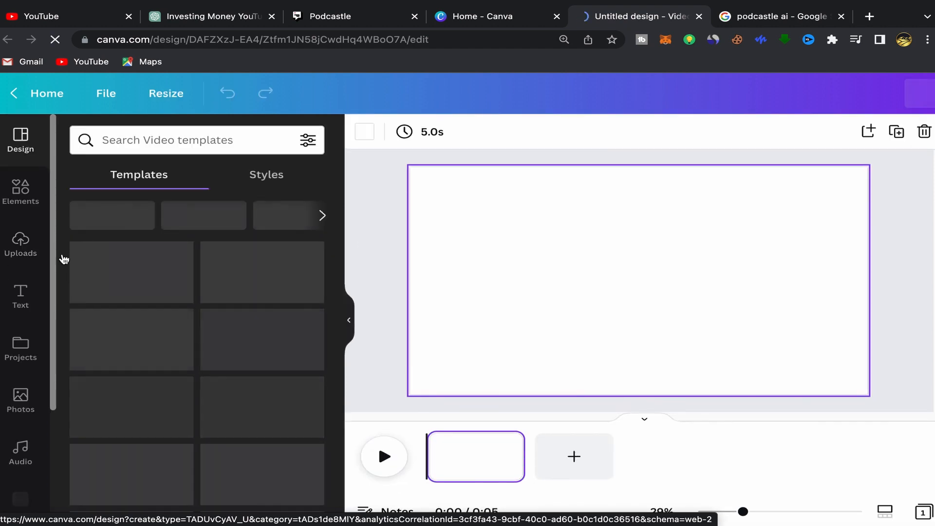
Try to upload the voice-over file Project 1 (5).MP3 from the Downloads folder.
{"action": "left_click", "coordinate": [18, 254]}
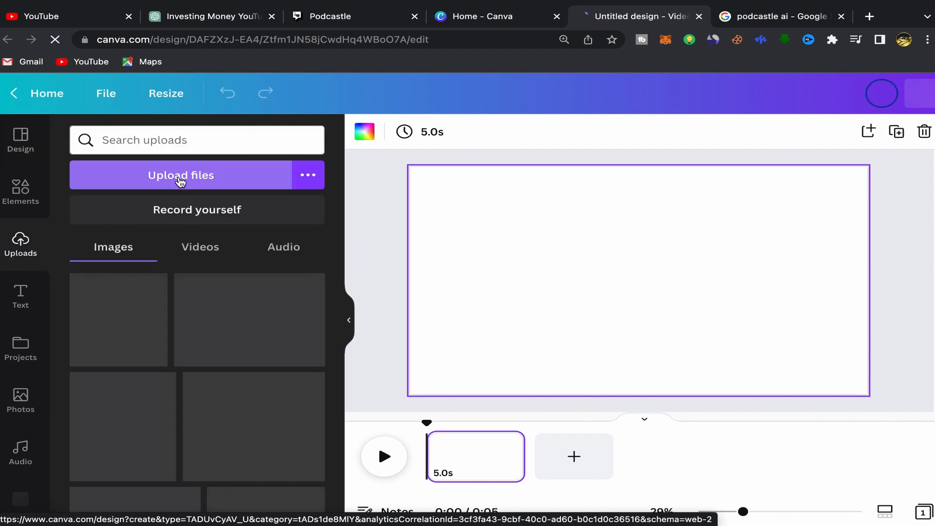
{"action": "left_click", "coordinate": [181, 181]}
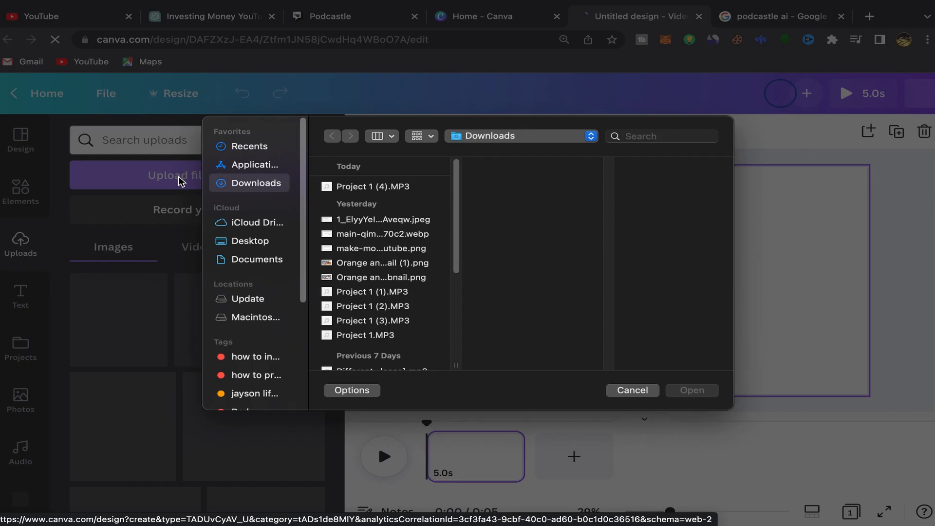
{"action": "left_click", "coordinate": [363, 204]}
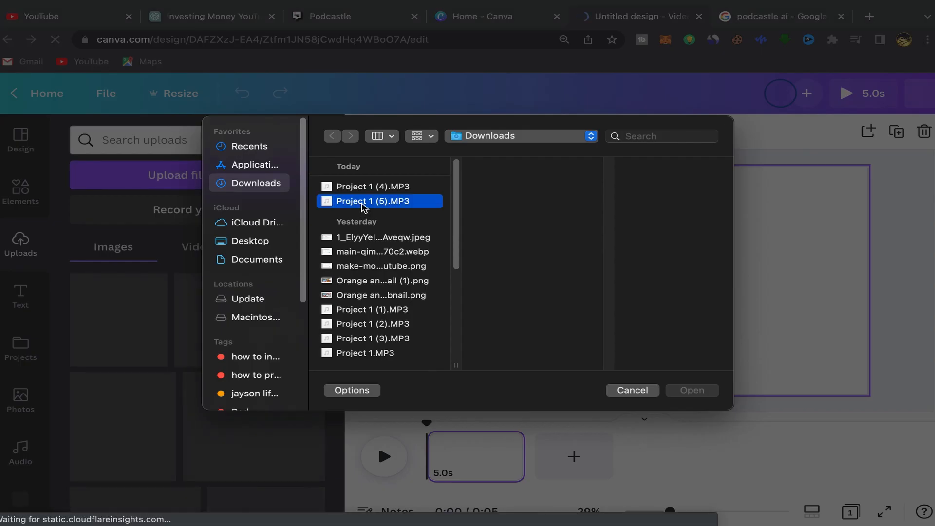
{"action": "mouse_move", "coordinate": [632, 1]}
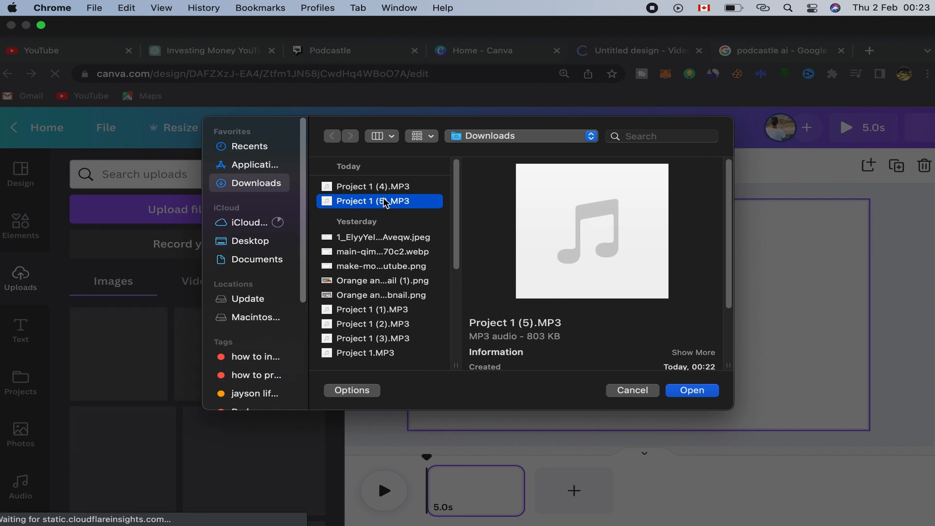
{"action": "mouse_move", "coordinate": [592, 231]}
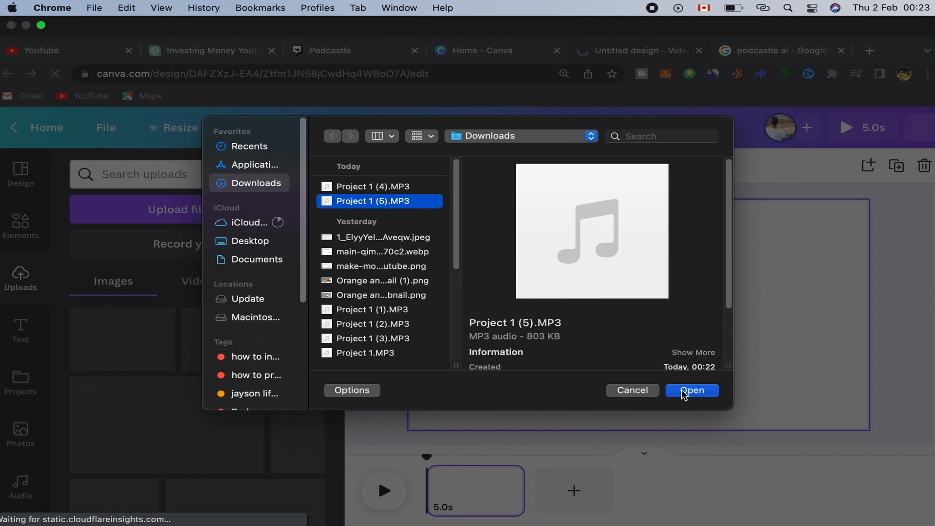
{"action": "mouse_move", "coordinate": [560, 256]}
{"action": "left_click", "coordinate": [692, 390]}
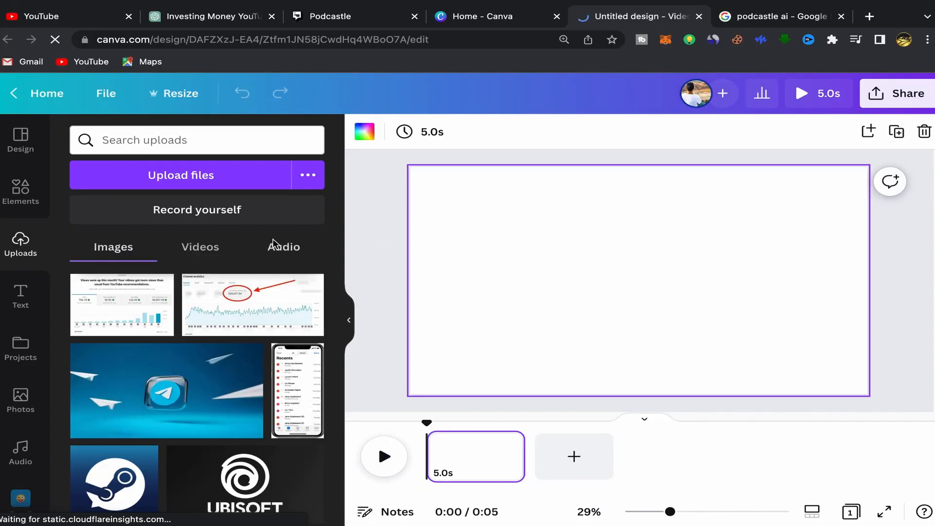
Upload Project 1 (5).MP3 from Downloads to the audio uploads and add it to the video timeline.
{"action": "left_click", "coordinate": [284, 250]}
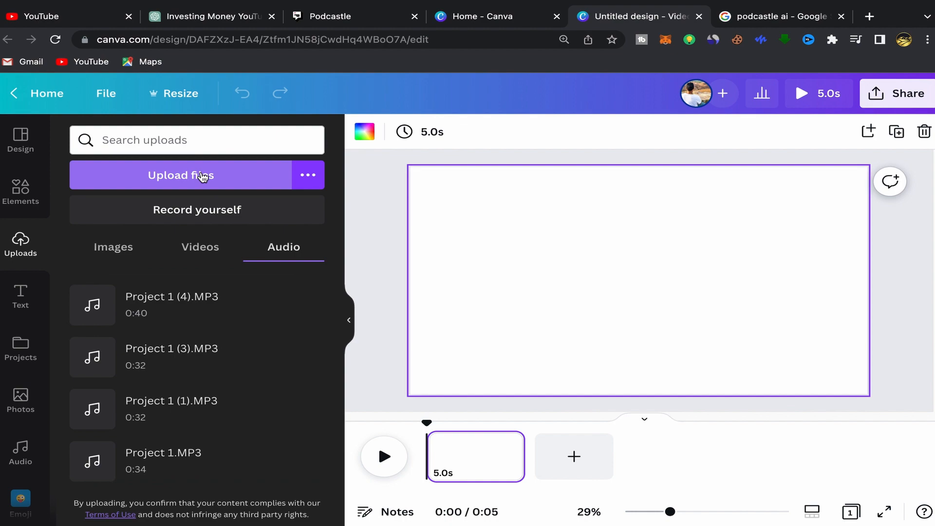
{"action": "left_click", "coordinate": [203, 177]}
{"action": "left_click", "coordinate": [378, 201]}
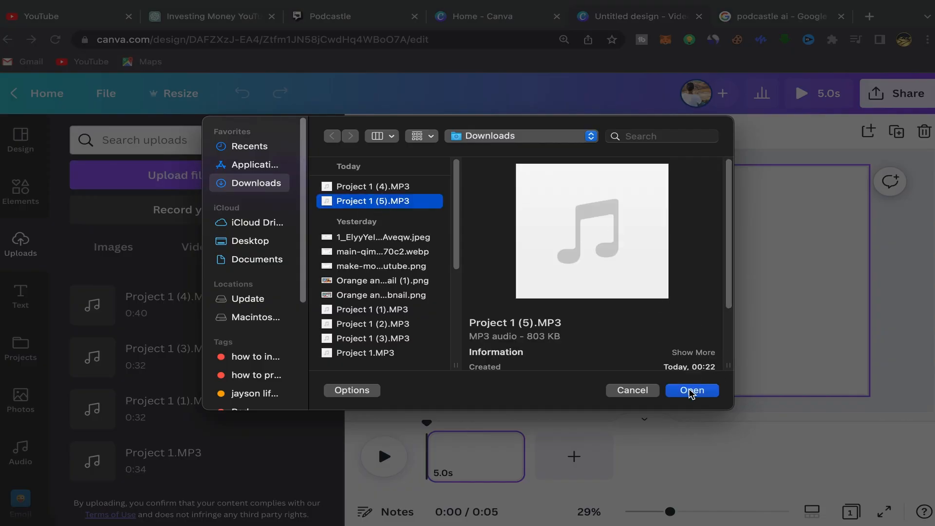
{"action": "left_click", "coordinate": [692, 392]}
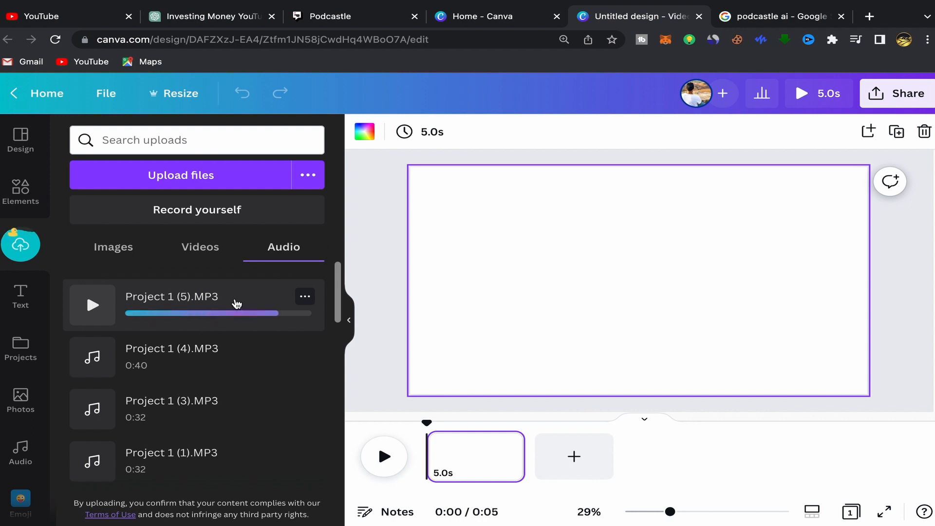
{"action": "left_click", "coordinate": [238, 303]}
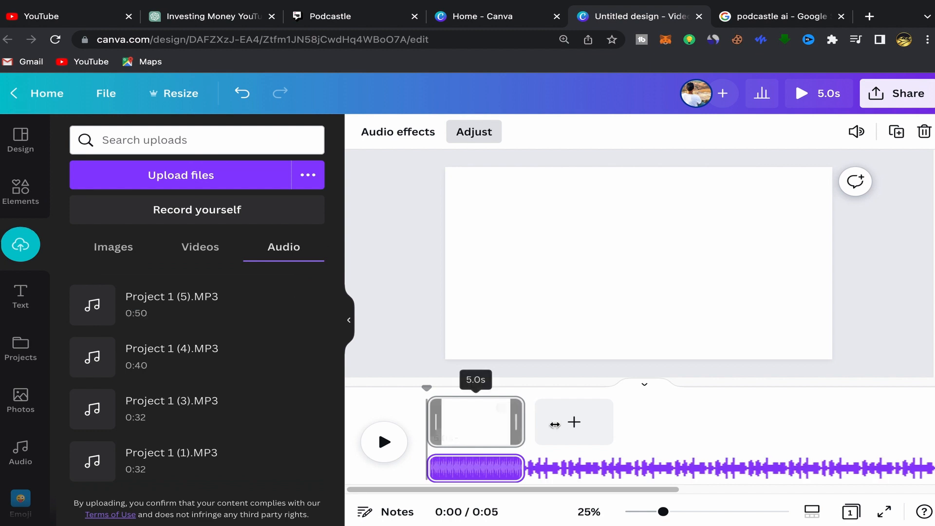
Add eleven blank pages after the first one so the 12-page timeline spans the whole voice-over.
{"action": "left_click", "coordinate": [573, 421]}
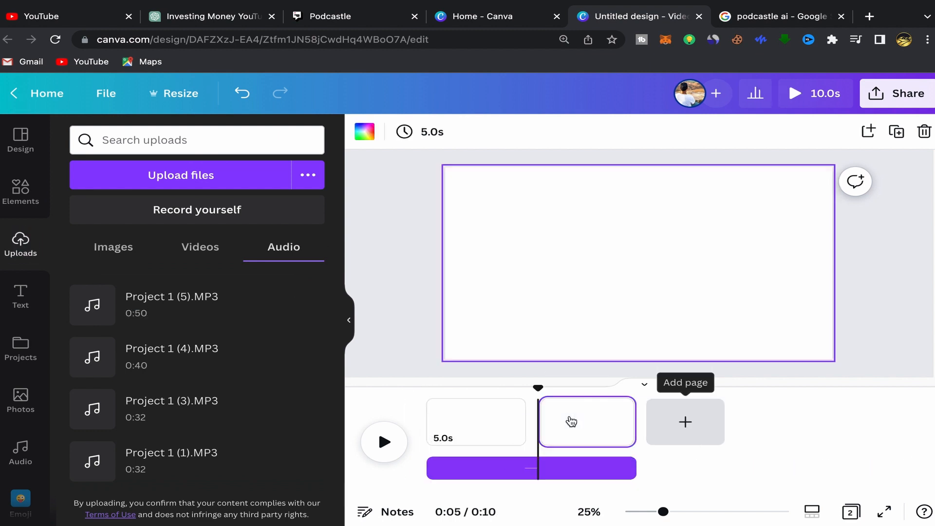
{"action": "left_click", "coordinate": [684, 420]}
{"action": "left_click", "coordinate": [807, 423]}
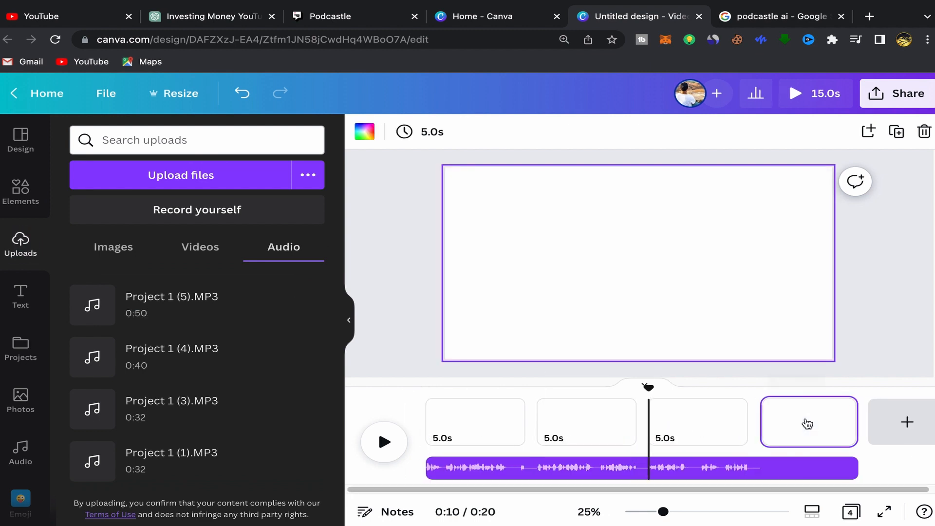
{"action": "left_click", "coordinate": [891, 423]}
{"action": "left_click", "coordinate": [891, 423]}
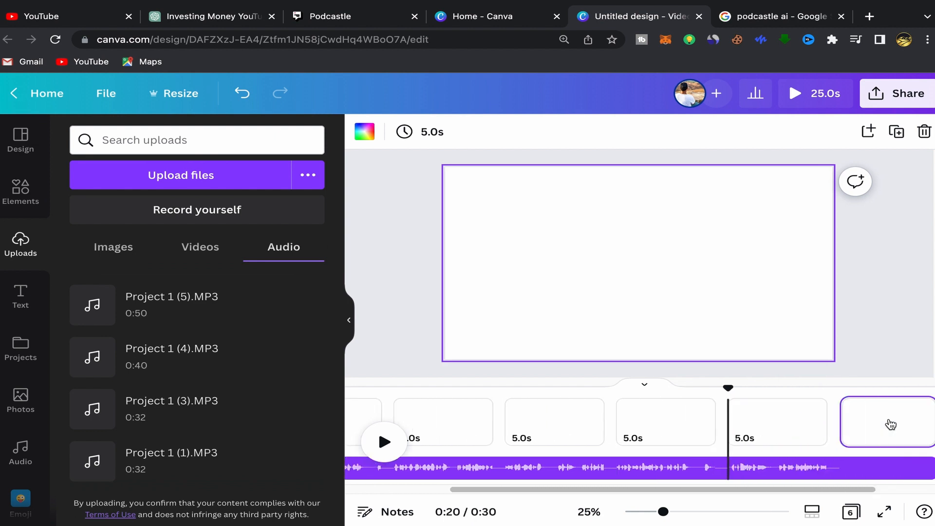
{"action": "left_click", "coordinate": [891, 423]}
{"action": "left_click", "coordinate": [891, 423]}
{"action": "left_click", "coordinate": [891, 423]}
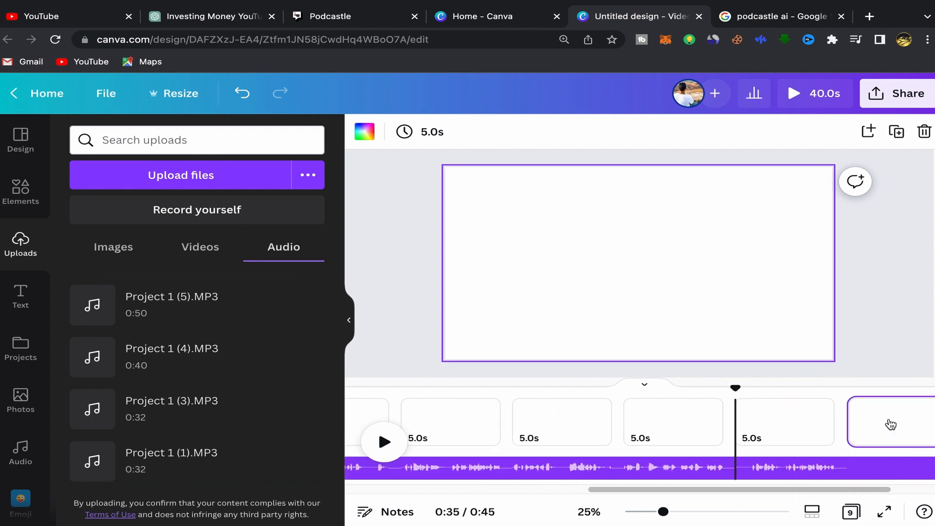
{"action": "left_click", "coordinate": [892, 423]}
{"action": "left_click", "coordinate": [891, 423]}
{"action": "left_click", "coordinate": [892, 423]}
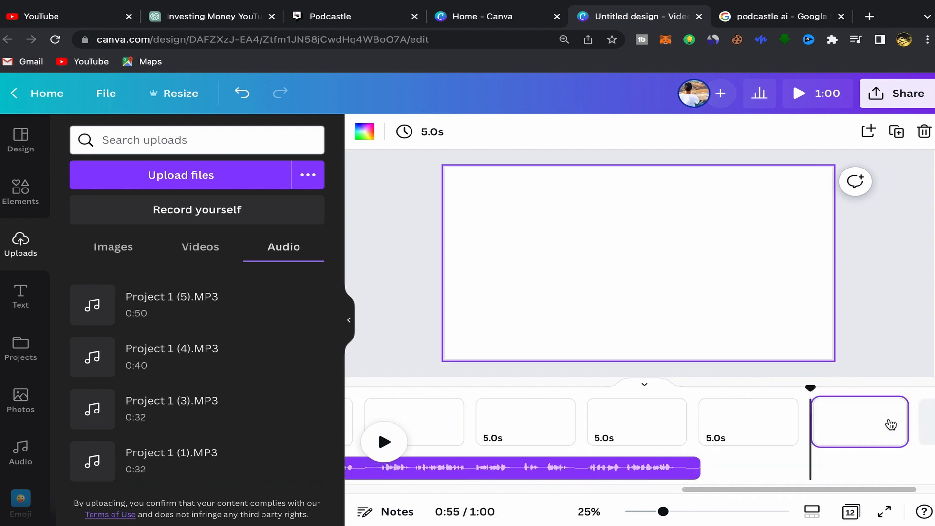
Select the first page and search the video elements for "hello".
{"action": "scroll", "coordinate": [634, 424], "scroll_direction": "left", "scroll_amount": 10}
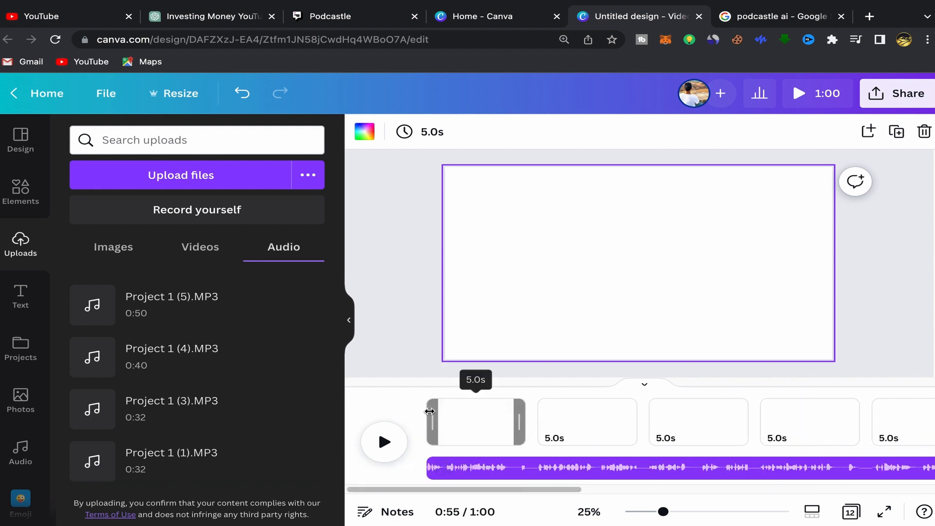
{"action": "left_click", "coordinate": [445, 423]}
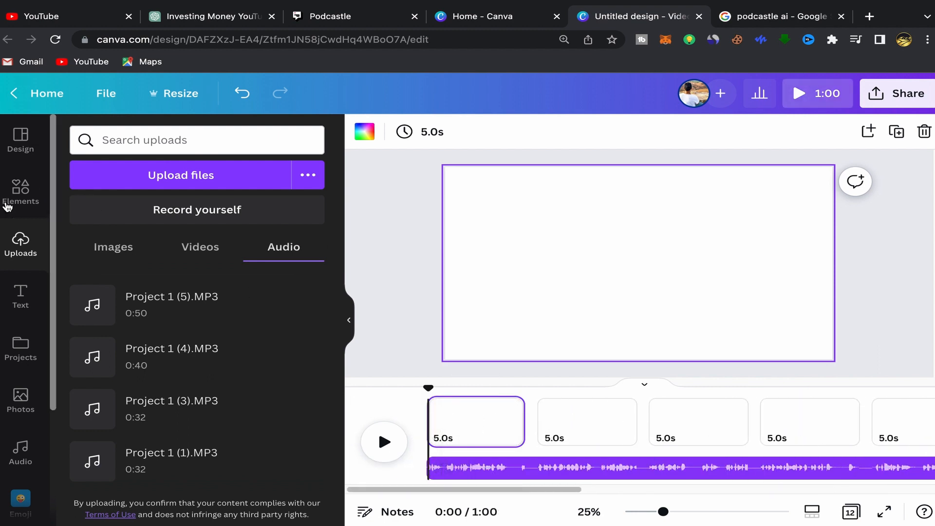
{"action": "left_click", "coordinate": [23, 190]}
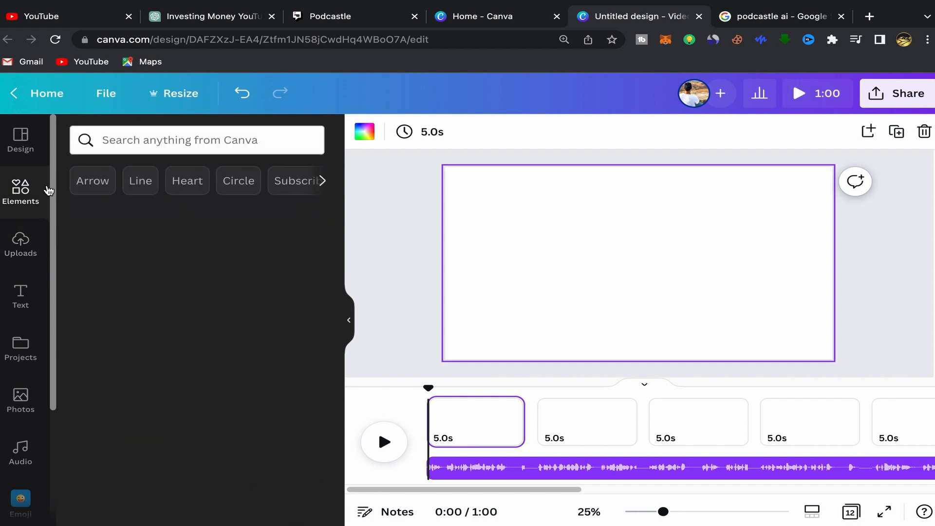
{"action": "left_click", "coordinate": [115, 141]}
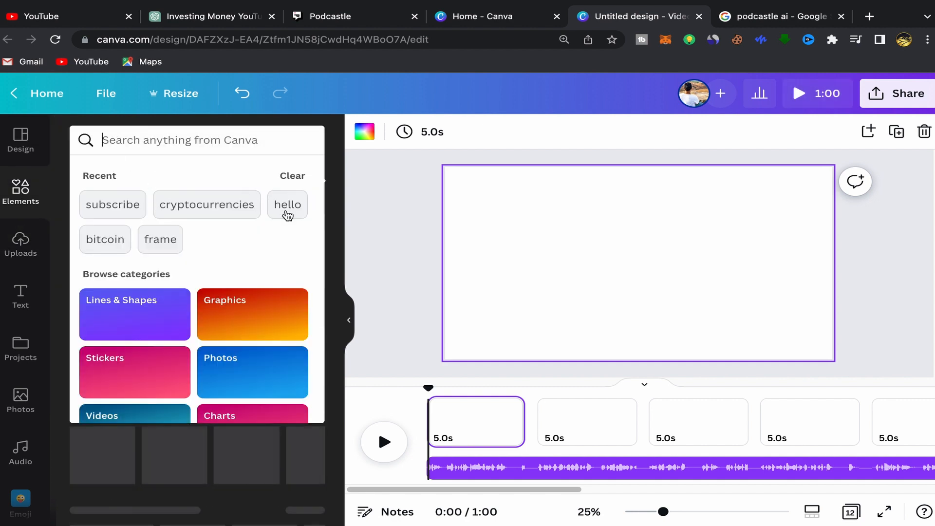
{"action": "left_click", "coordinate": [288, 211]}
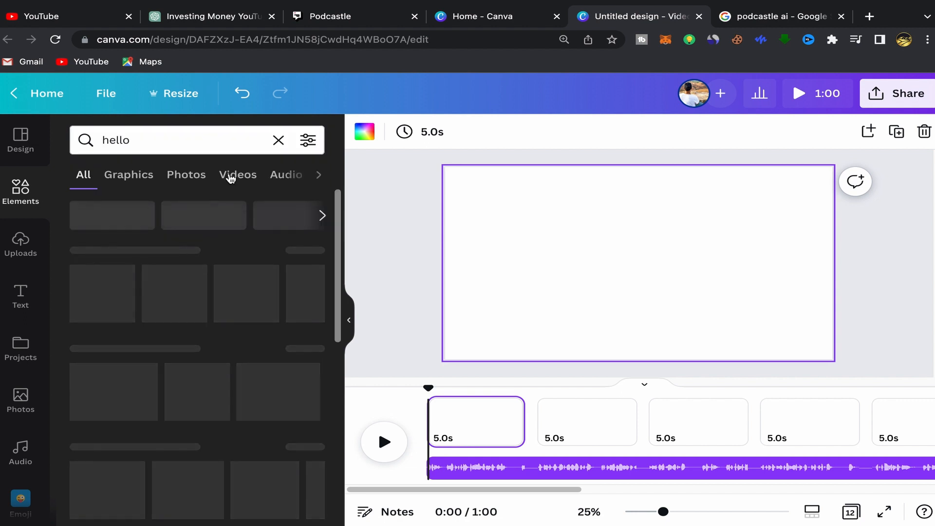
{"action": "left_click", "coordinate": [237, 175]}
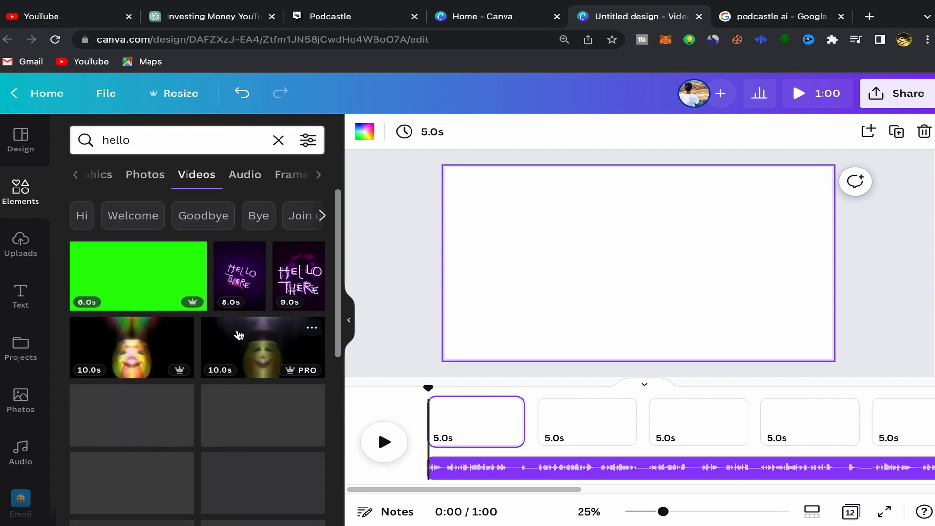
Add the 8-second clip of the man in shirt and tie as the first page's background and trim the page to 3.8 s.
{"action": "scroll", "coordinate": [235, 335], "scroll_direction": "down", "scroll_amount": 3}
{"action": "scroll", "coordinate": [222, 376], "scroll_direction": "down", "scroll_amount": 2}
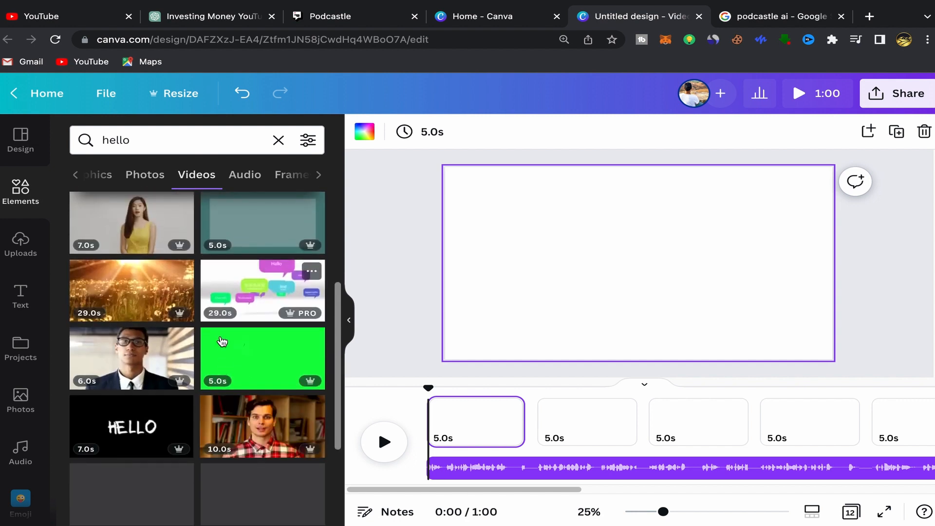
{"action": "scroll", "coordinate": [248, 331], "scroll_direction": "down", "scroll_amount": 1}
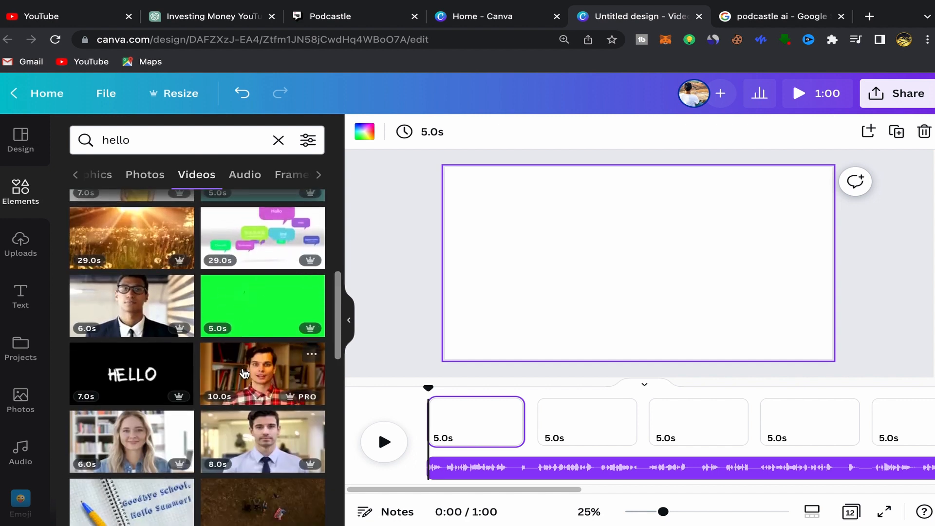
{"action": "scroll", "coordinate": [246, 325], "scroll_direction": "down", "scroll_amount": 3}
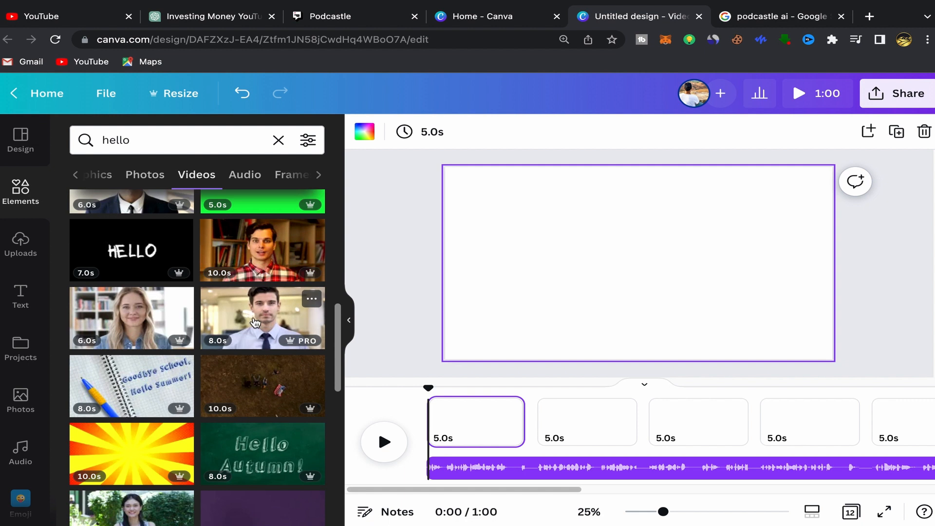
{"action": "left_click", "coordinate": [241, 321]}
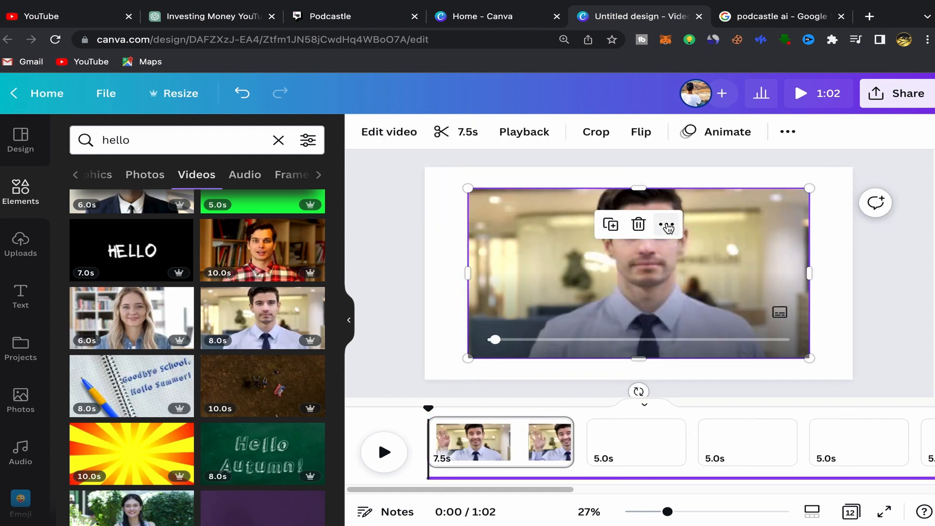
{"action": "left_click", "coordinate": [667, 225]}
{"action": "left_click", "coordinate": [714, 408]}
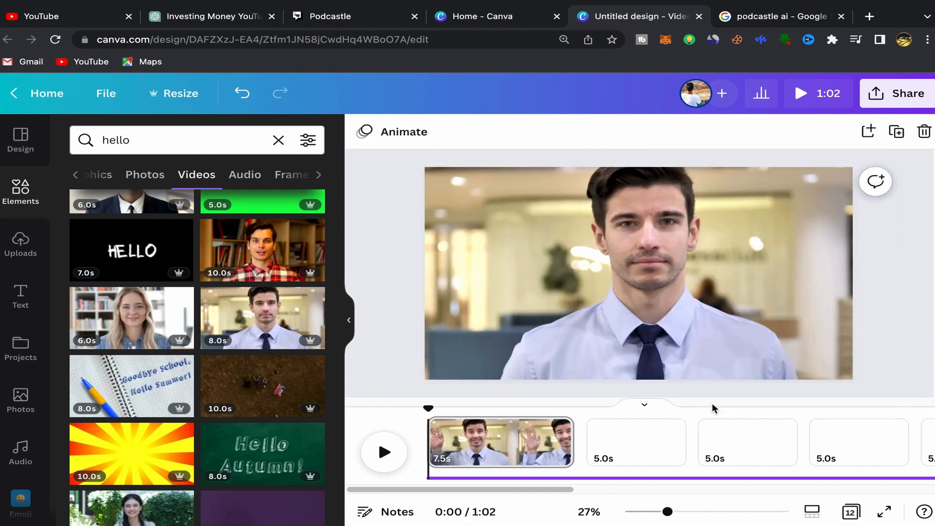
{"action": "left_click_drag", "start_coordinate": [571, 440], "coordinate": [501, 444]}
Select the blank second page and clear the element search.
{"action": "left_click", "coordinate": [533, 442]}
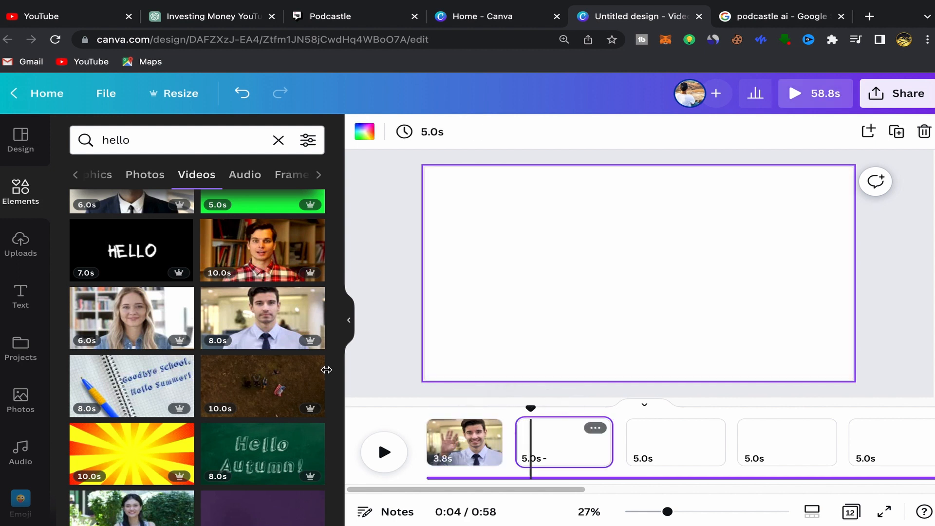
{"action": "left_click", "coordinate": [279, 141]}
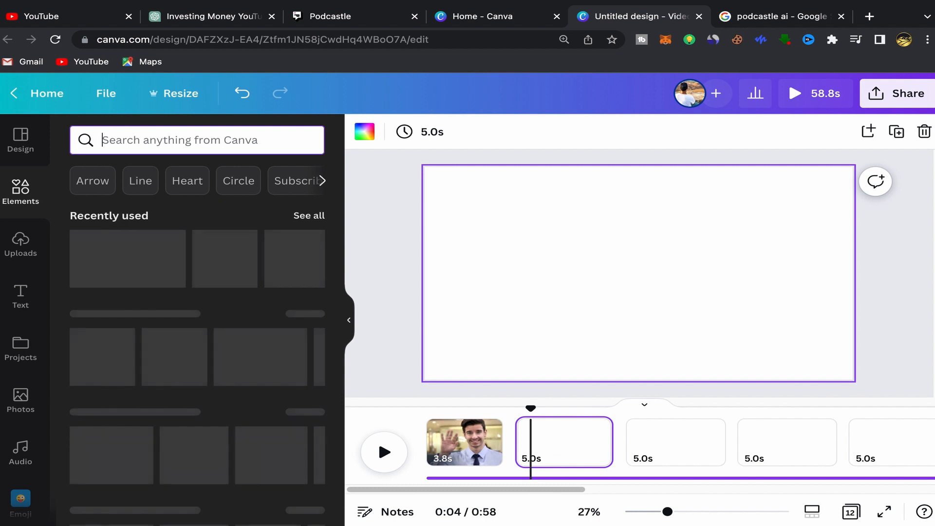
{"action": "type", "text": "money"}
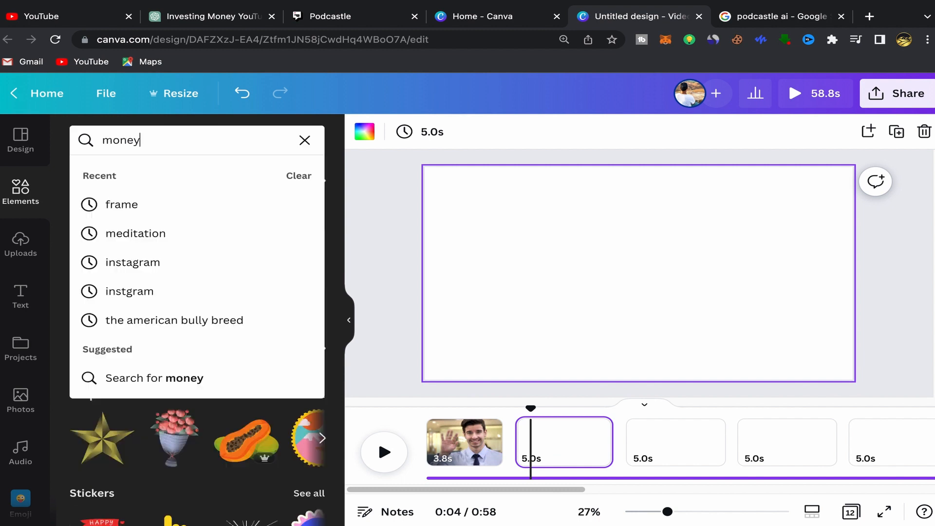
{"action": "key", "text": "BackSpace"}
{"action": "key", "text": "BackSpace"}
{"action": "key", "text": "BackSpace"}
{"action": "key", "text": "BackSpace"}
{"action": "key", "text": "BackSpace"}
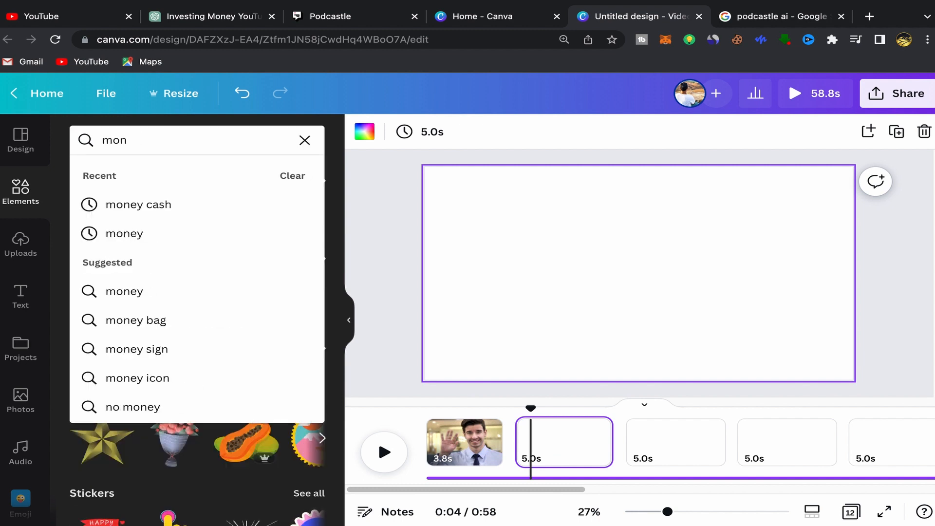
Search the elements for "investment" and show only the video results.
{"action": "type", "text": "invest"}
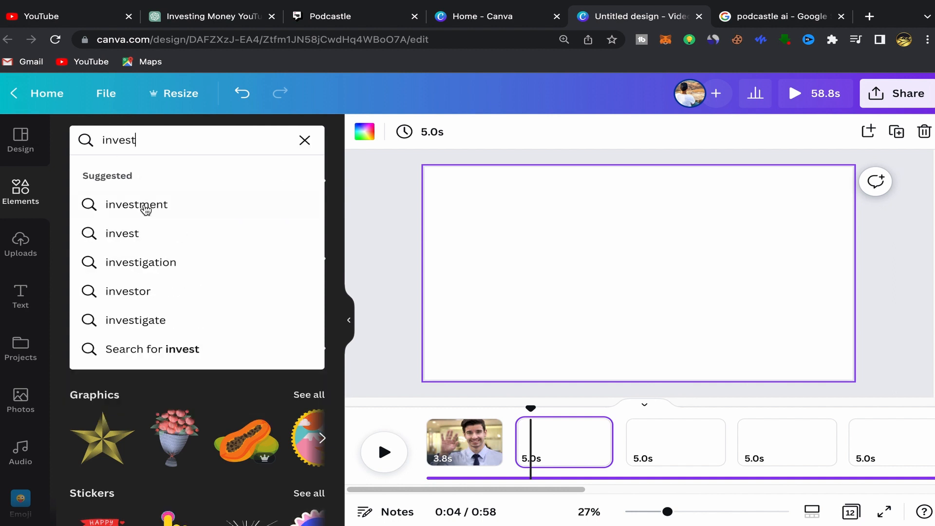
{"action": "left_click", "coordinate": [146, 211]}
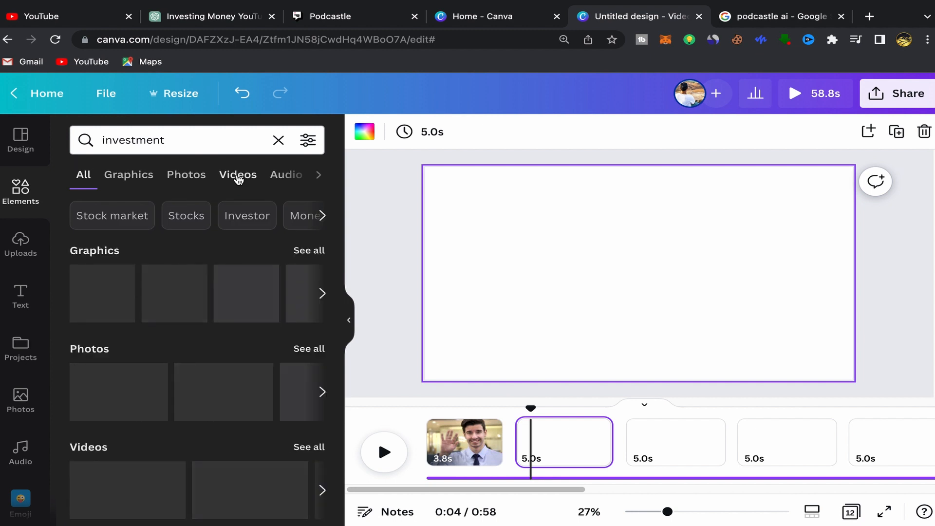
{"action": "left_click", "coordinate": [239, 177]}
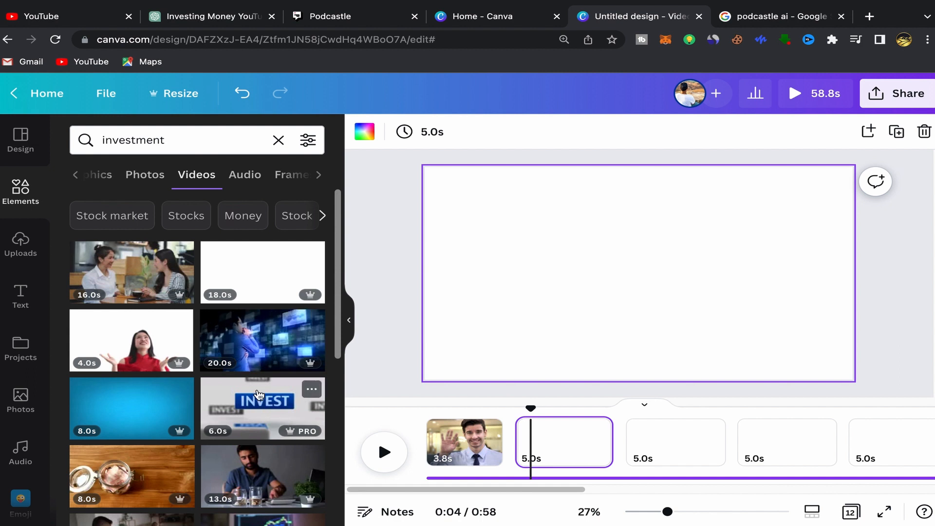
Add the 20-second glowing "INVESTMENT" clip as the second page's background and trim the page to 3.6 s.
{"action": "scroll", "coordinate": [255, 370], "scroll_direction": "down", "scroll_amount": 4}
{"action": "scroll", "coordinate": [255, 381], "scroll_direction": "down", "scroll_amount": 3}
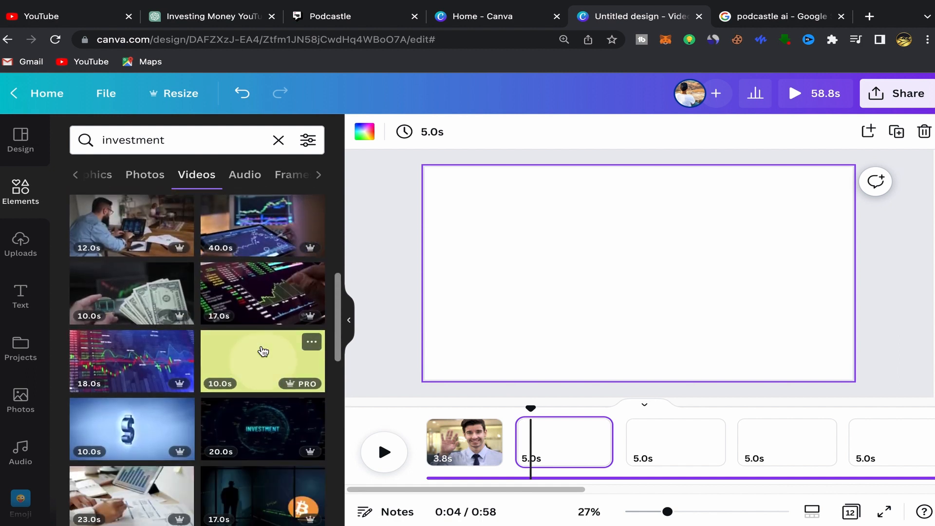
{"action": "scroll", "coordinate": [263, 352], "scroll_direction": "down", "scroll_amount": 2}
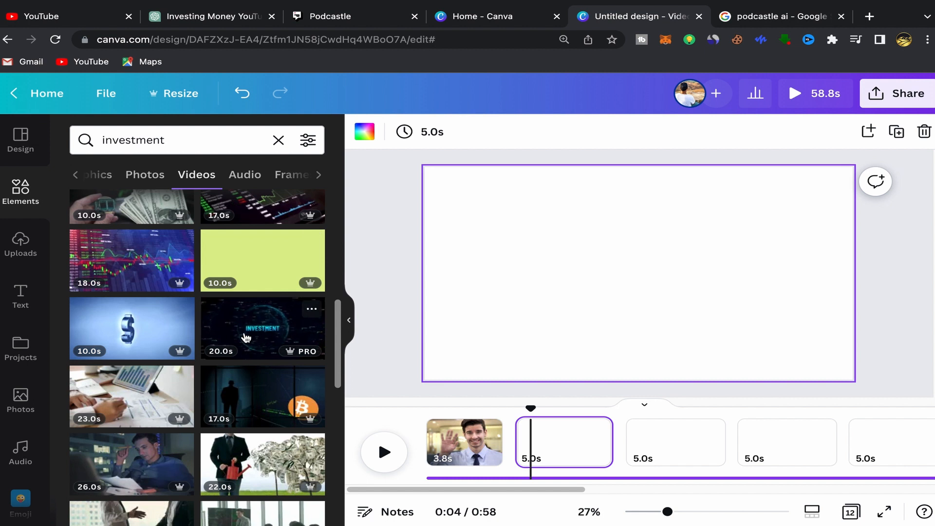
{"action": "left_click", "coordinate": [256, 331]}
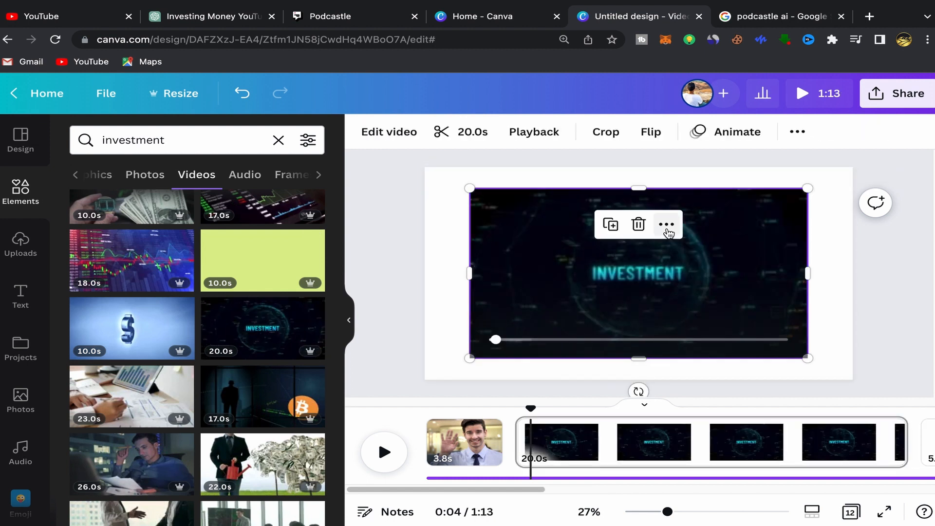
{"action": "left_click", "coordinate": [666, 225]}
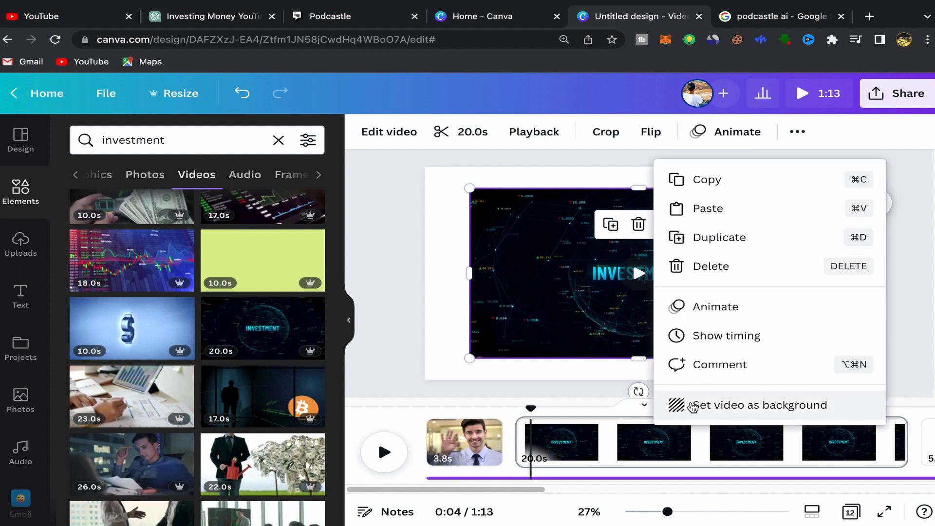
{"action": "left_click", "coordinate": [695, 407]}
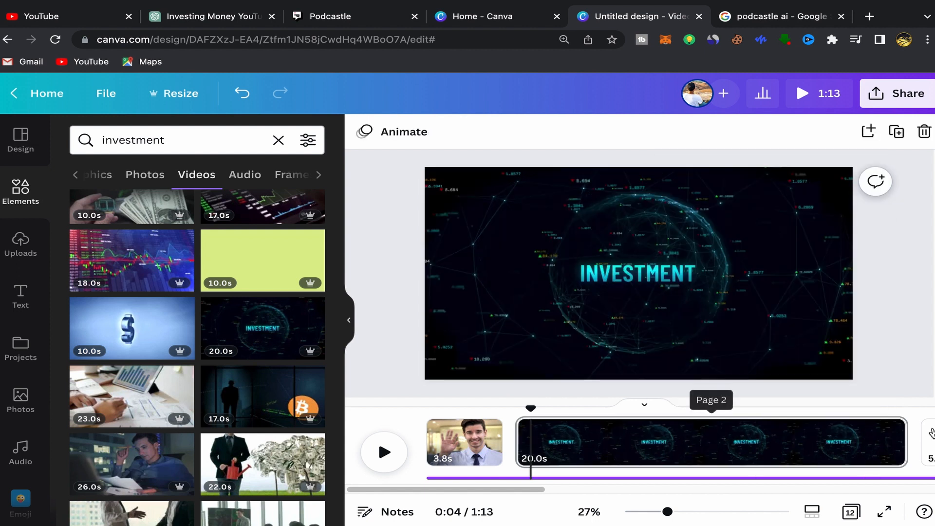
{"action": "left_click_drag", "start_coordinate": [609, 451], "coordinate": [485, 440]}
Set the 22-second clip of the man with a red watering can beside money trees as the blank third page's background.
{"action": "left_click", "coordinate": [557, 443]}
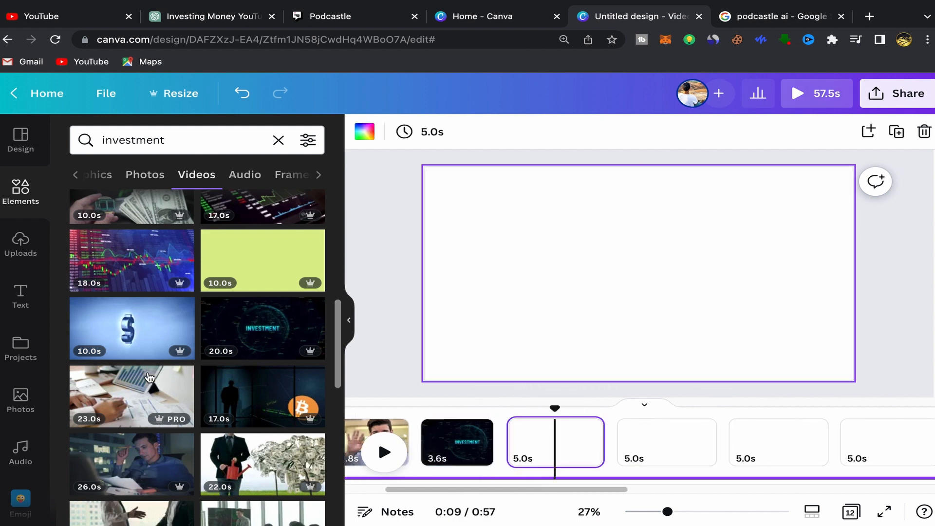
{"action": "scroll", "coordinate": [251, 300], "scroll_direction": "down", "scroll_amount": 5}
{"action": "scroll", "coordinate": [251, 300], "scroll_direction": "up", "scroll_amount": 1}
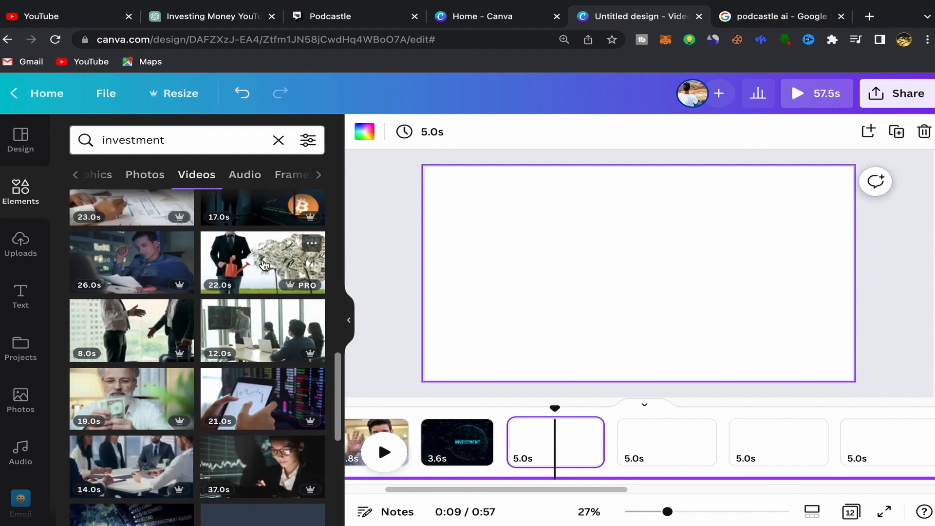
{"action": "left_click", "coordinate": [268, 269]}
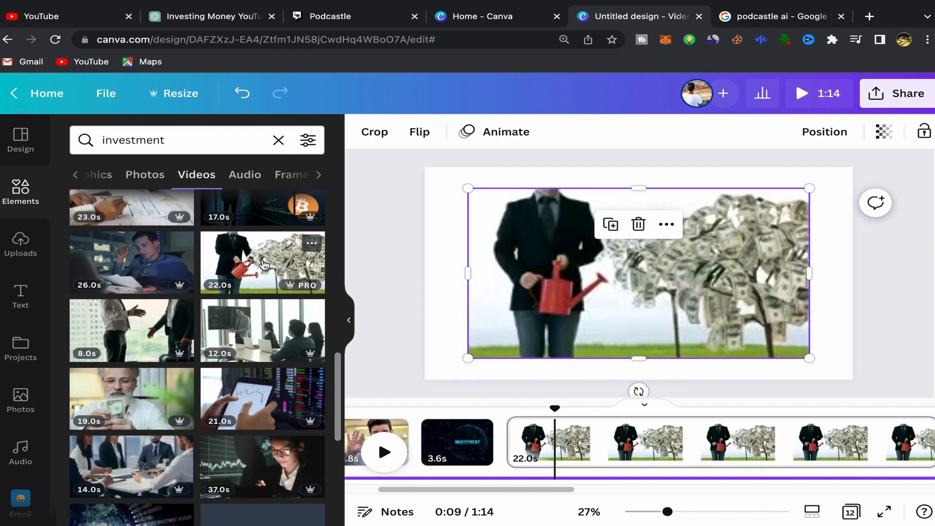
{"action": "left_click", "coordinate": [674, 229]}
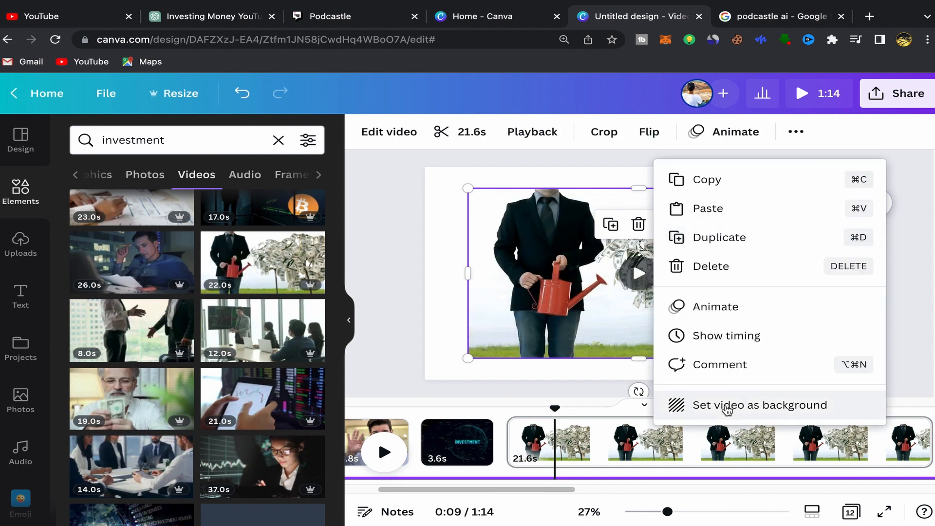
{"action": "left_click", "coordinate": [809, 403]}
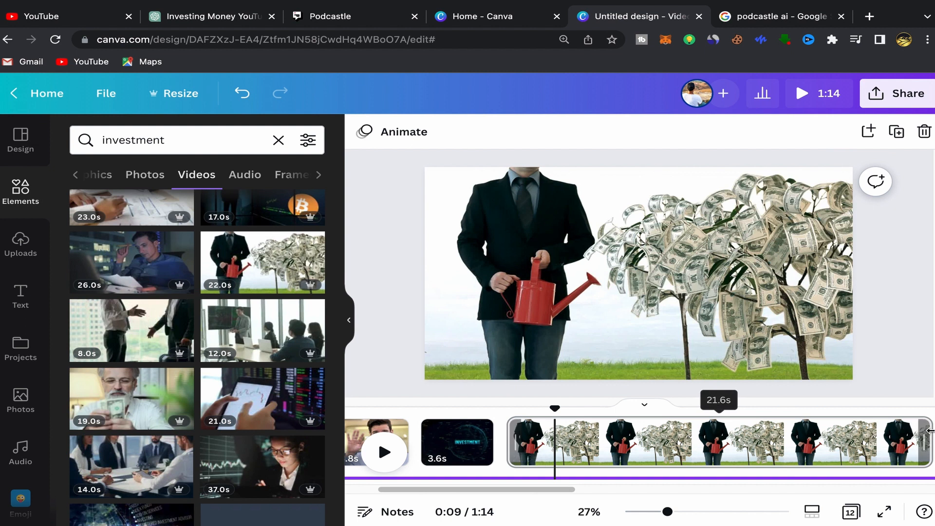
Trim the third page's money-tree clip to 4.2 s.
{"action": "left_click_drag", "start_coordinate": [695, 451], "coordinate": [612, 447]}
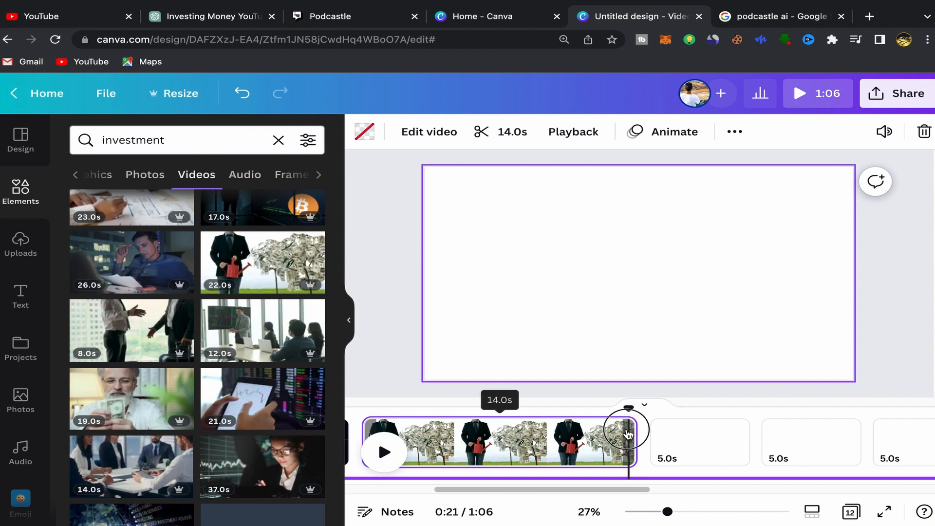
{"action": "left_click_drag", "start_coordinate": [447, 441], "coordinate": [448, 442]}
{"action": "left_click_drag", "start_coordinate": [551, 429], "coordinate": [585, 439]}
{"action": "left_click_drag", "start_coordinate": [505, 439], "coordinate": [475, 441]}
{"action": "left_click_drag", "start_coordinate": [649, 418], "coordinate": [562, 444]}
Add the 18-second clip of stacked coins on a desk as the fourth page's background and trim the page to 4.3 s.
{"action": "left_click", "coordinate": [598, 443]}
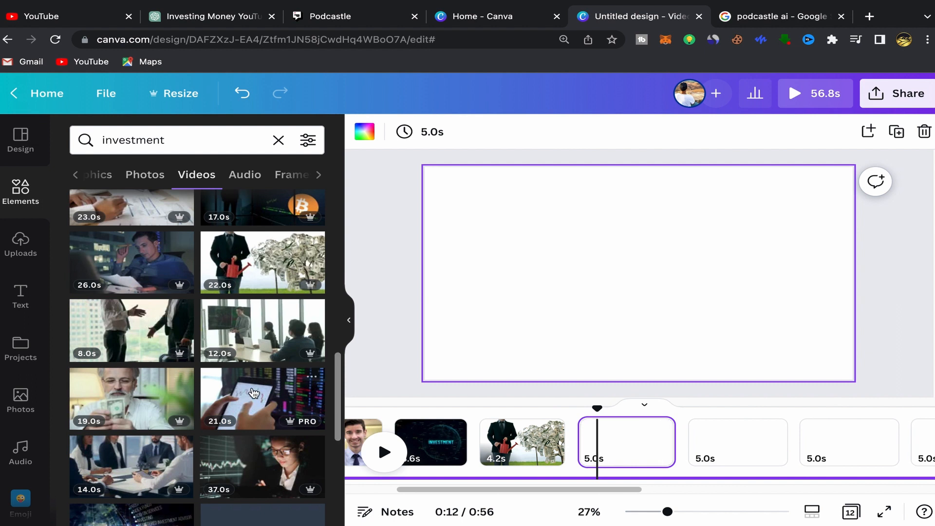
{"action": "scroll", "coordinate": [253, 393], "scroll_direction": "down", "scroll_amount": 7}
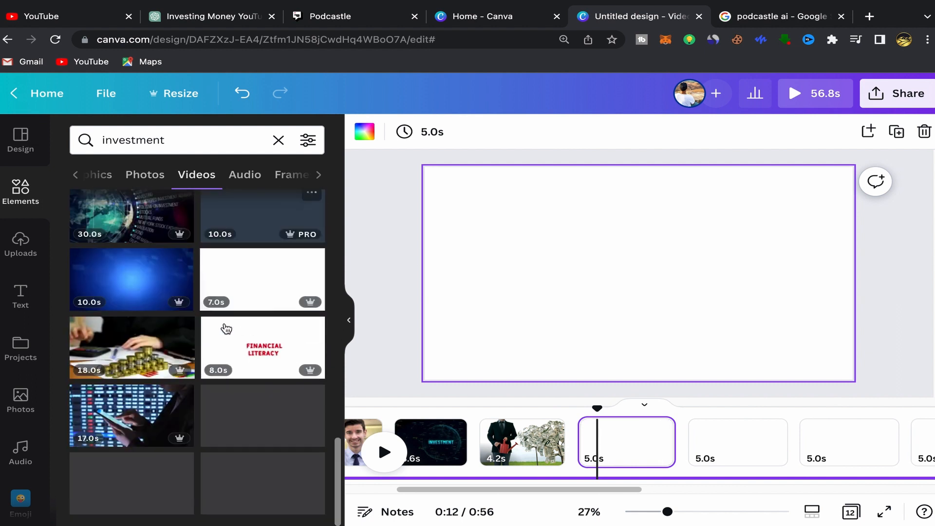
{"action": "left_click", "coordinate": [143, 347]}
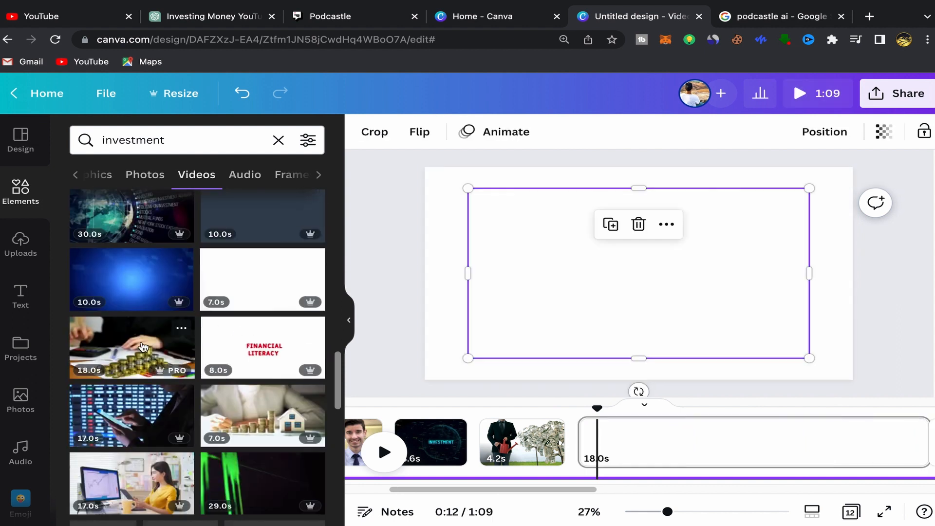
{"action": "left_click", "coordinate": [668, 226]}
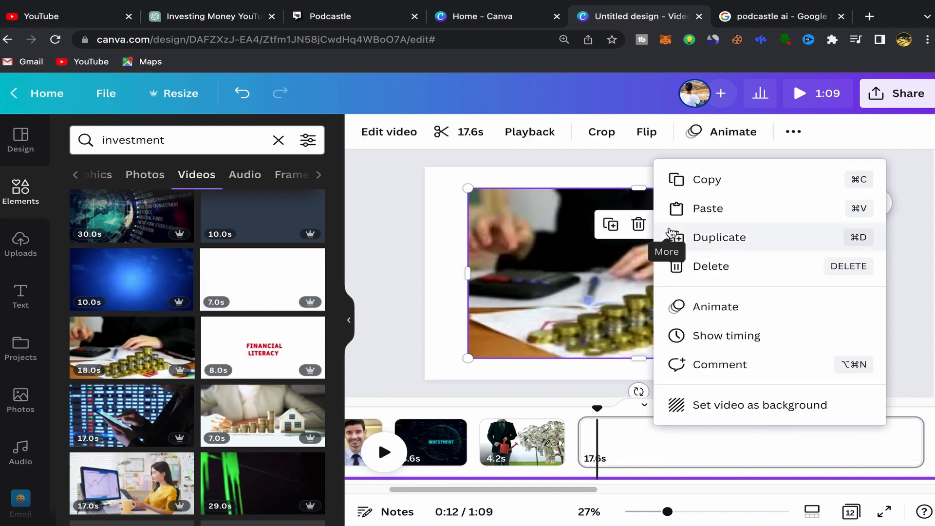
{"action": "left_click", "coordinate": [697, 414]}
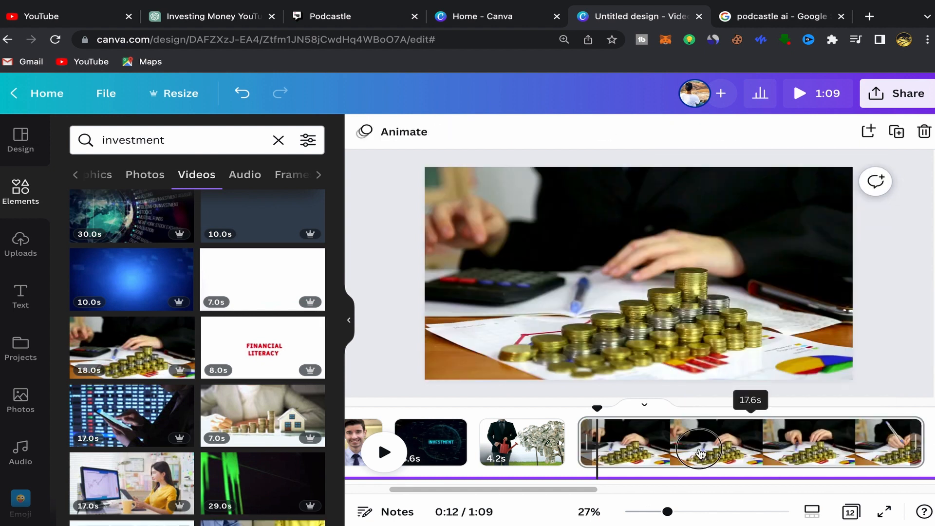
{"action": "left_click", "coordinate": [701, 454]}
{"action": "left_click_drag", "start_coordinate": [785, 446], "coordinate": [531, 442]}
Add the 8-second clip of two people with cash at a round table as the fifth page's background and trim it to 3.5 s.
{"action": "left_click", "coordinate": [562, 444]}
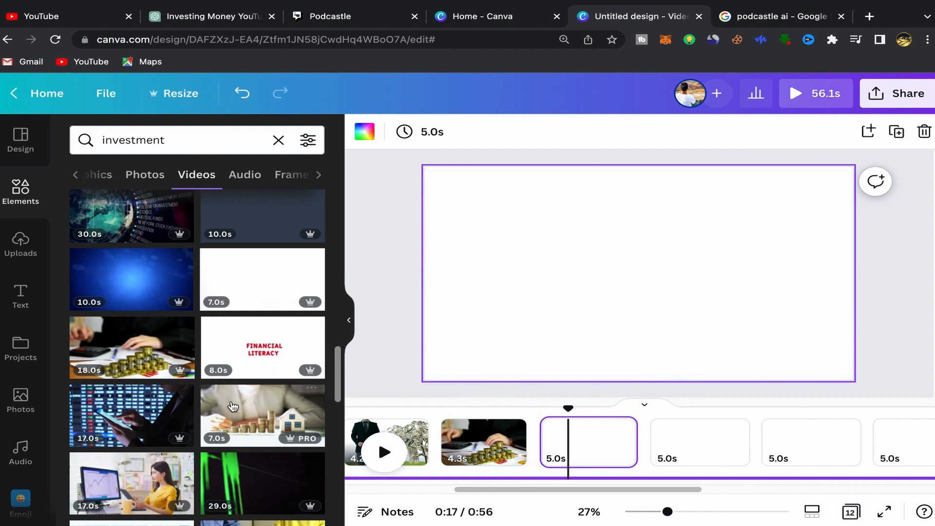
{"action": "scroll", "coordinate": [256, 301], "scroll_direction": "down", "scroll_amount": 5}
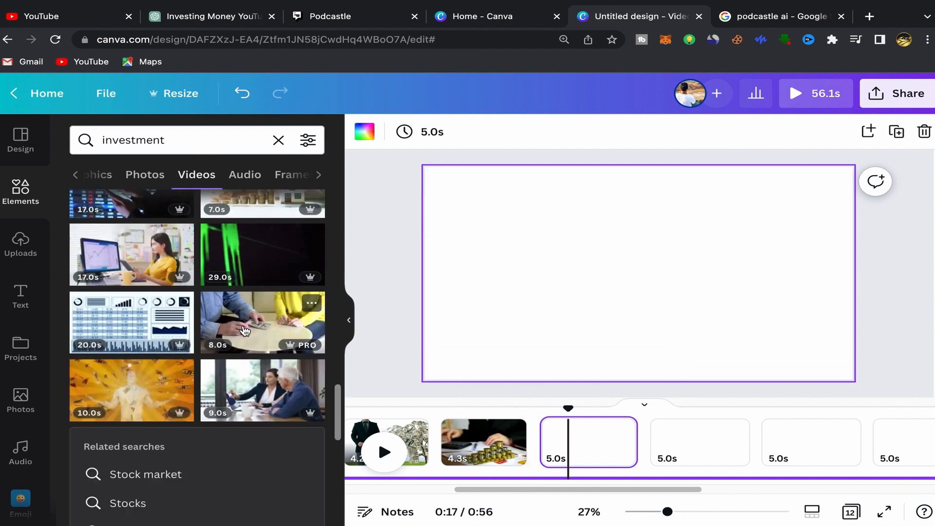
{"action": "scroll", "coordinate": [245, 331], "scroll_direction": "down", "scroll_amount": 2}
{"action": "scroll", "coordinate": [244, 328], "scroll_direction": "up", "scroll_amount": 2}
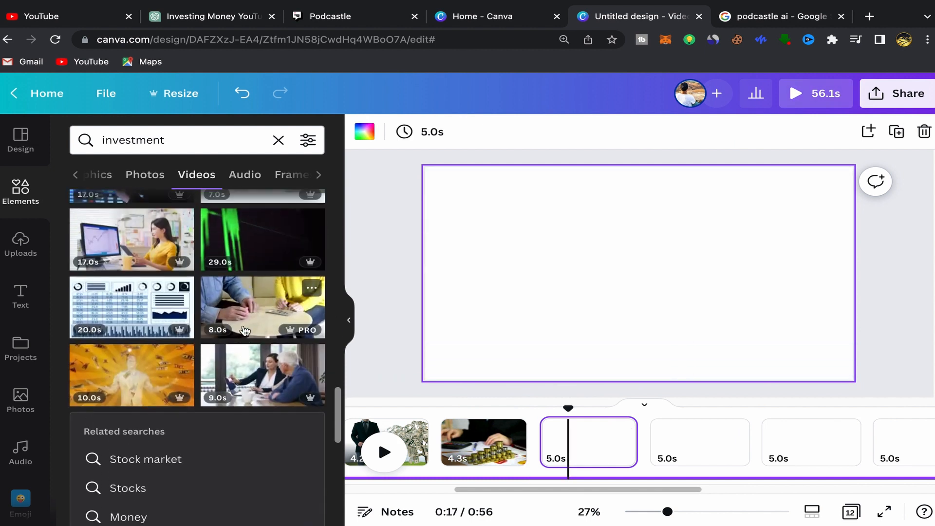
{"action": "left_click", "coordinate": [266, 313]}
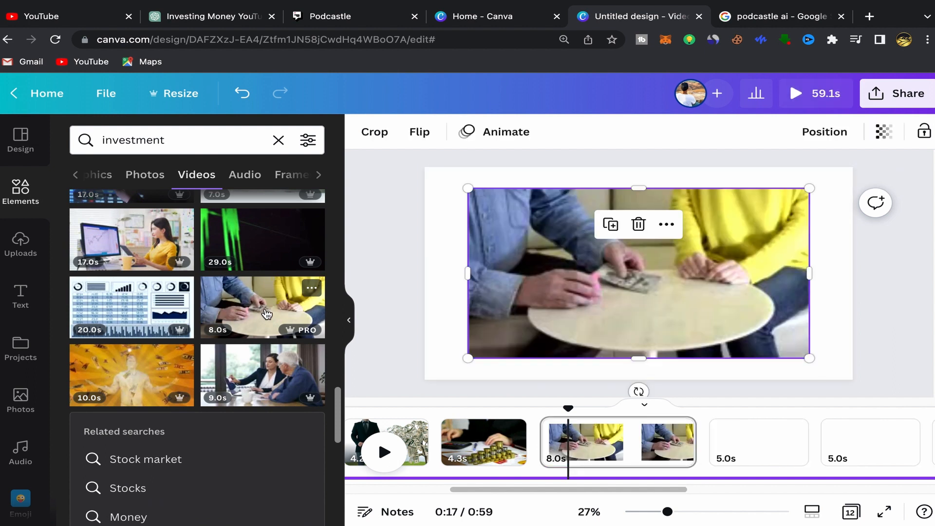
{"action": "left_click", "coordinate": [664, 227]}
{"action": "left_click", "coordinate": [714, 406]}
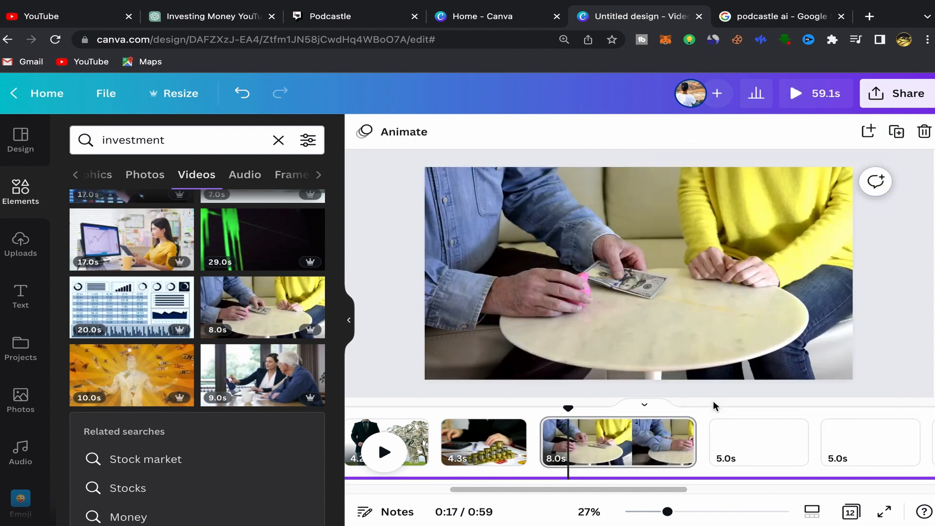
{"action": "left_click_drag", "start_coordinate": [643, 437], "coordinate": [608, 438]}
Add the 10-second orange clip of a figure under falling banknotes as the sixth page's background and trim the page to 4.6 s.
{"action": "left_click", "coordinate": [666, 443]}
{"action": "scroll", "coordinate": [226, 359], "scroll_direction": "down", "scroll_amount": 5}
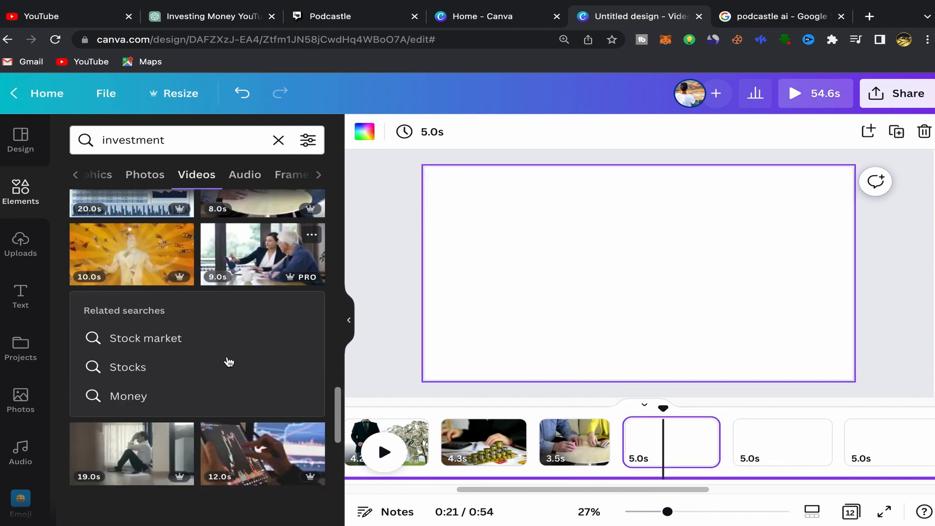
{"action": "scroll", "coordinate": [255, 213], "scroll_direction": "up", "scroll_amount": 3}
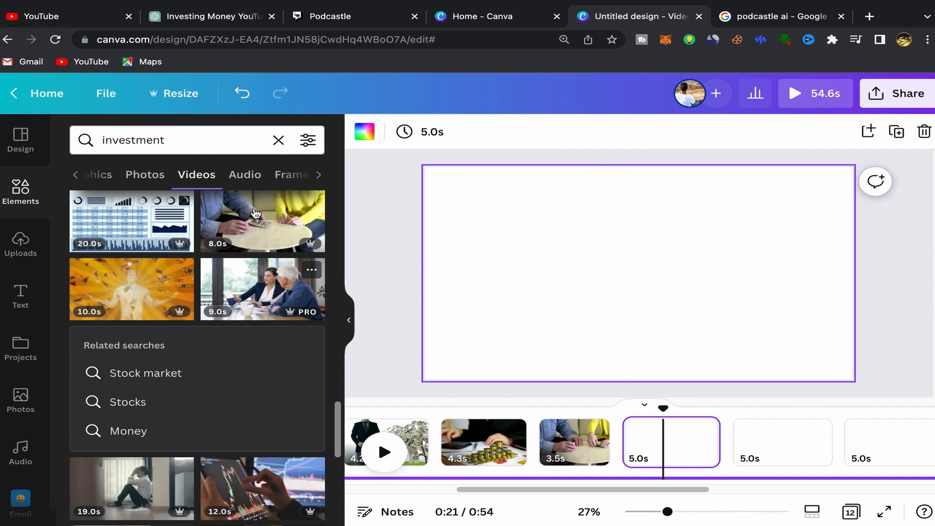
{"action": "left_click", "coordinate": [152, 294]}
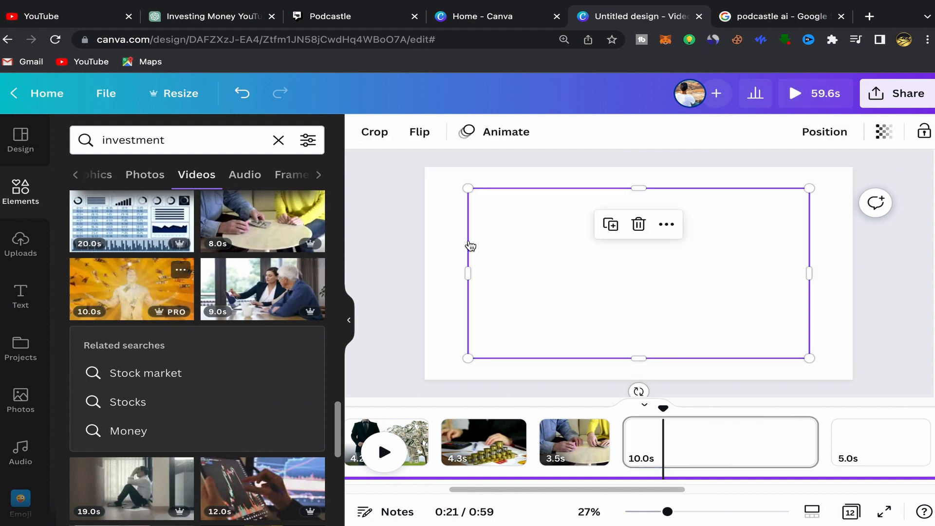
{"action": "left_click", "coordinate": [669, 225]}
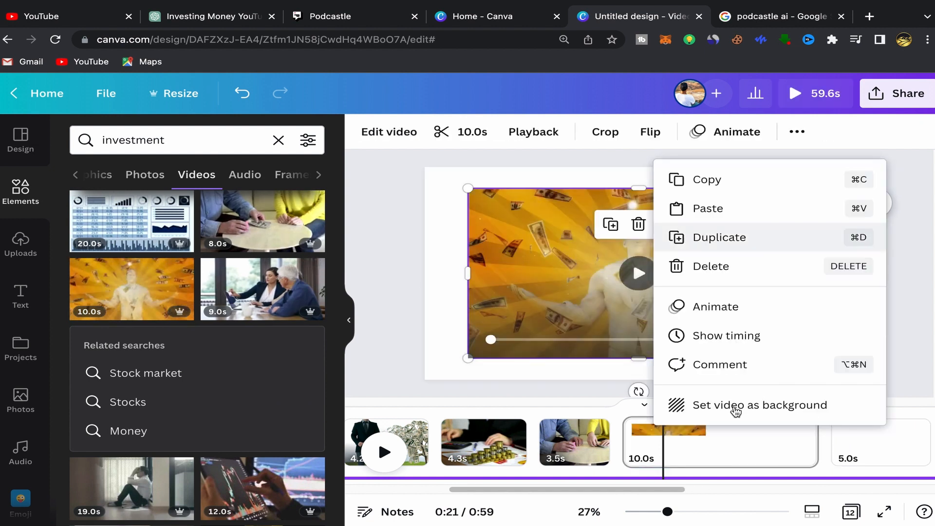
{"action": "left_click", "coordinate": [731, 407]}
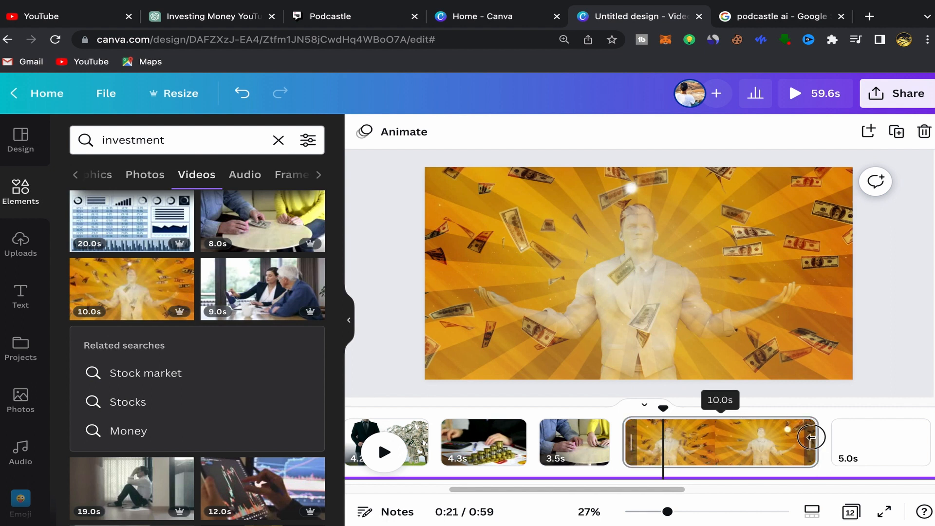
{"action": "left_click_drag", "start_coordinate": [811, 437], "coordinate": [703, 439]}
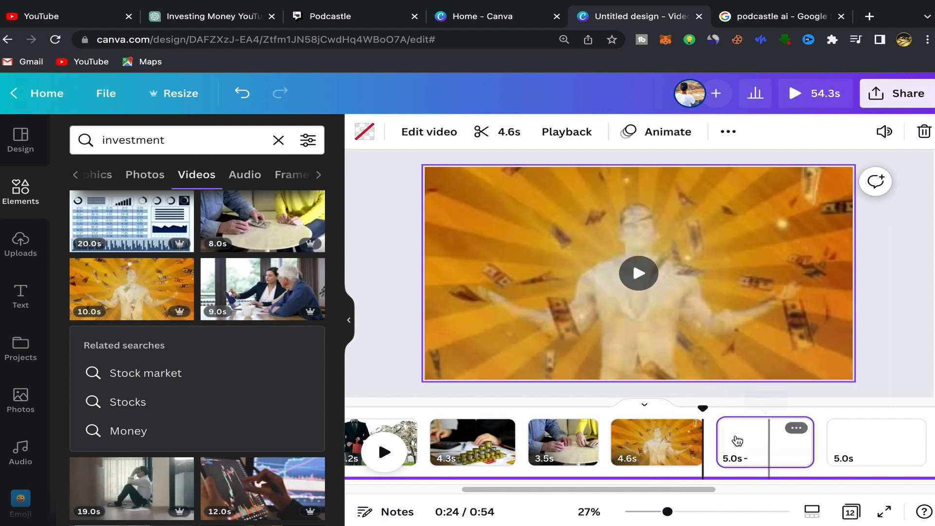
Set the 35-second clip of an hourglass on dollar bills as the blank seventh page's background.
{"action": "left_click", "coordinate": [737, 441]}
{"action": "scroll", "coordinate": [319, 372], "scroll_direction": "down", "scroll_amount": 4}
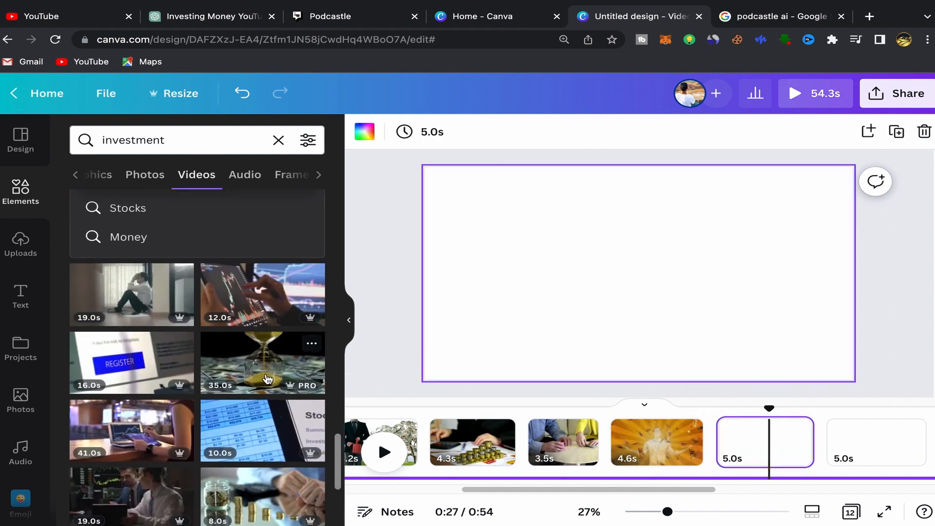
{"action": "scroll", "coordinate": [267, 379], "scroll_direction": "down", "scroll_amount": 2}
{"action": "left_click", "coordinate": [261, 297]}
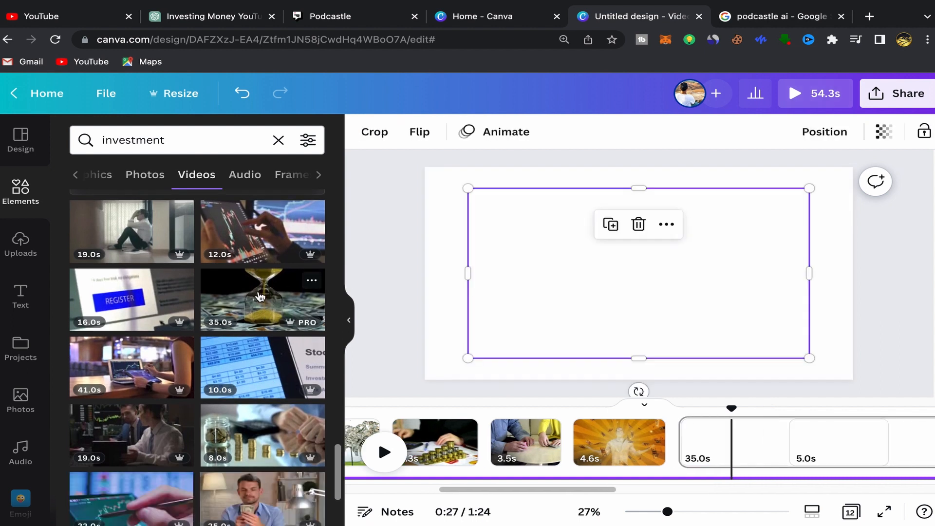
{"action": "left_click", "coordinate": [665, 226]}
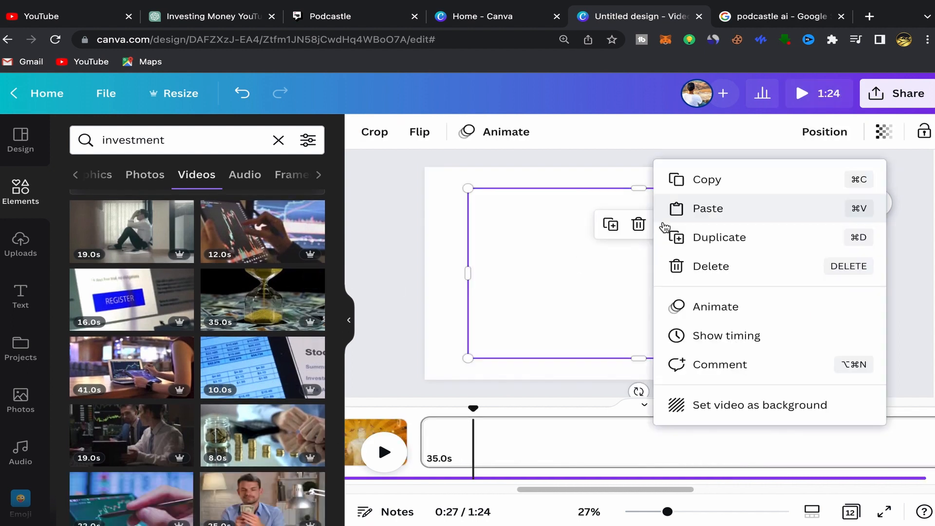
{"action": "left_click", "coordinate": [695, 408]}
Trim the seventh page's hourglass clip to 4.5 s.
{"action": "scroll", "coordinate": [689, 444], "scroll_direction": "right", "scroll_amount": 5}
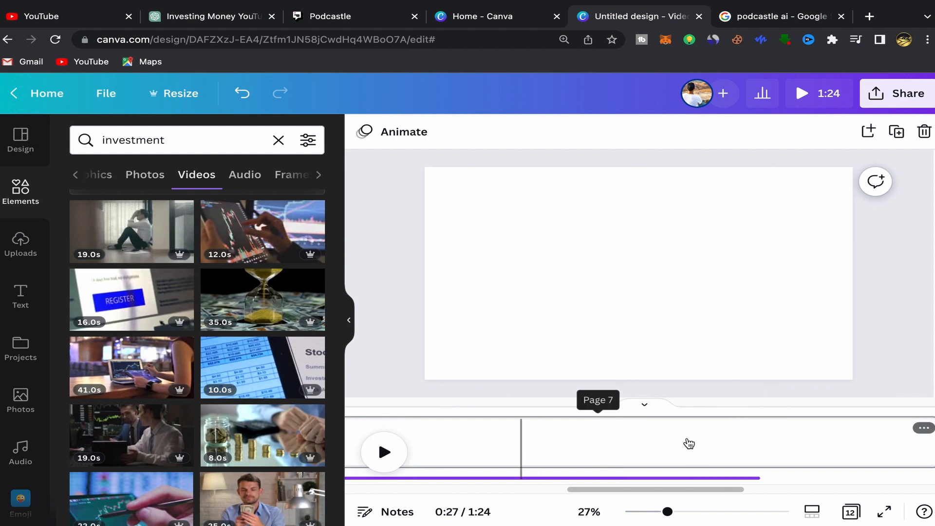
{"action": "left_click", "coordinate": [493, 458]}
{"action": "left_click_drag", "start_coordinate": [414, 440], "coordinate": [418, 445]}
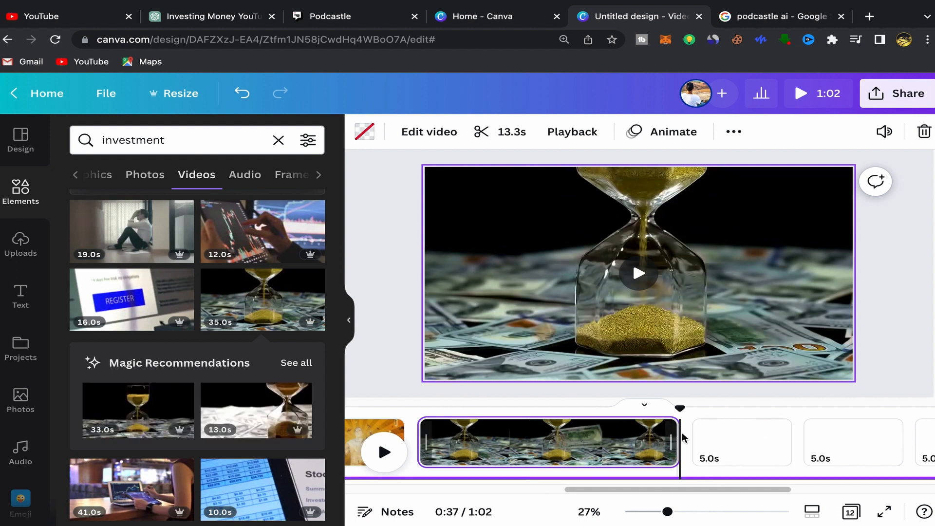
{"action": "left_click_drag", "start_coordinate": [680, 439], "coordinate": [505, 441]}
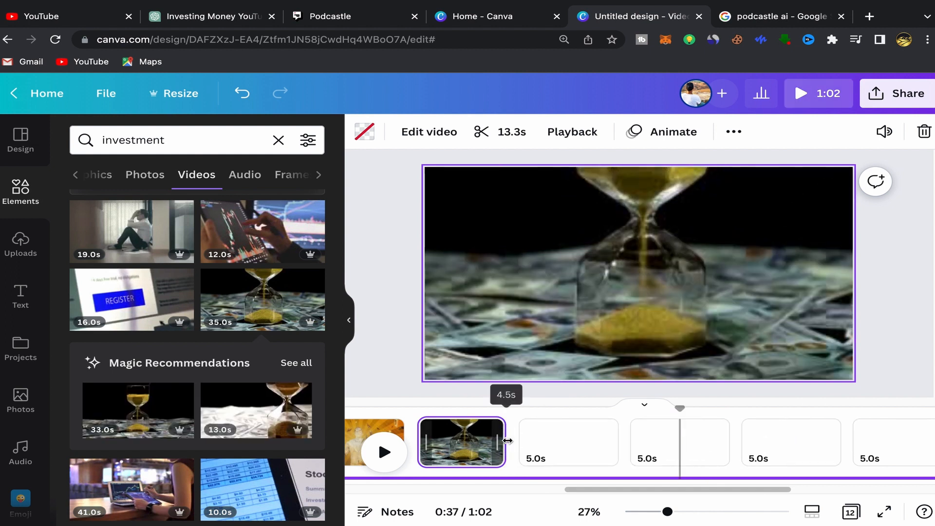
Add the 25-second clip of a man holding banknotes as the eighth page's background and trim the page to 3.0 s.
{"action": "left_click", "coordinate": [572, 435]}
{"action": "scroll", "coordinate": [271, 379], "scroll_direction": "down", "scroll_amount": 4}
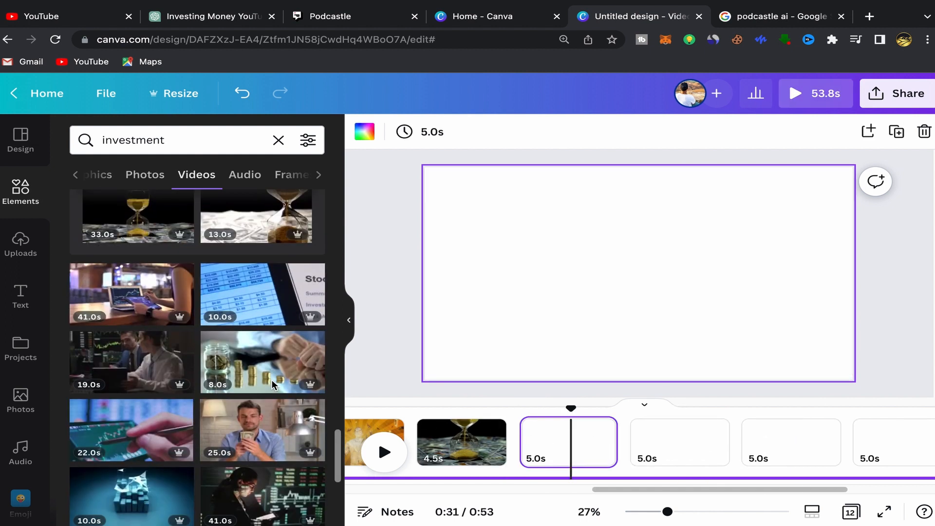
{"action": "scroll", "coordinate": [136, 368], "scroll_direction": "down", "scroll_amount": 2}
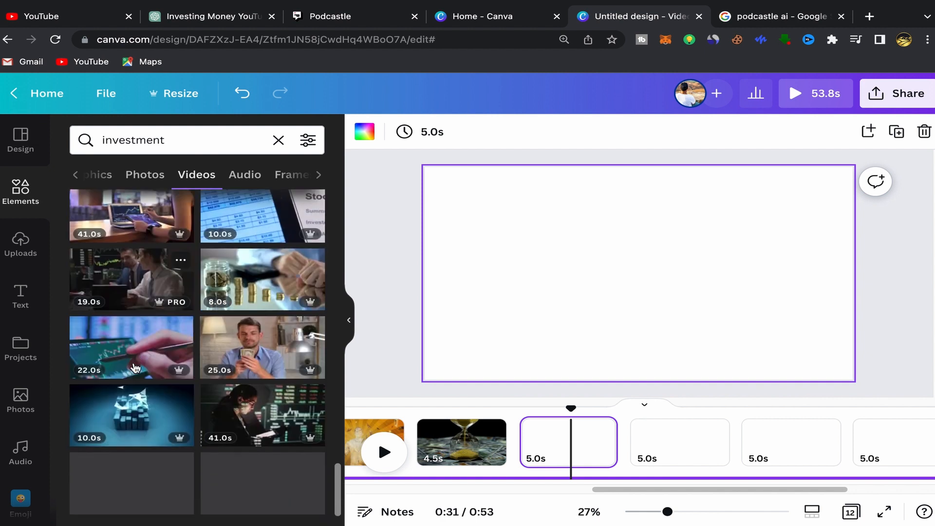
{"action": "left_click", "coordinate": [264, 355]}
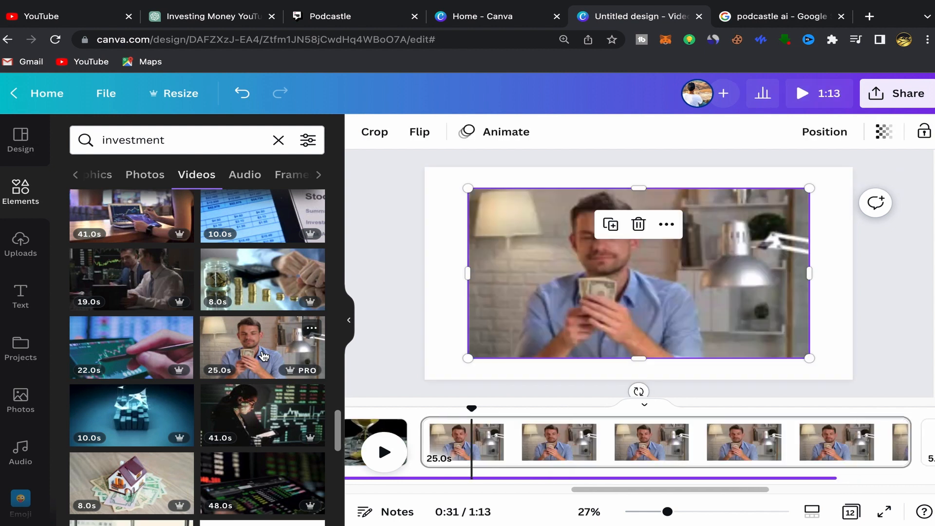
{"action": "left_click", "coordinate": [667, 225]}
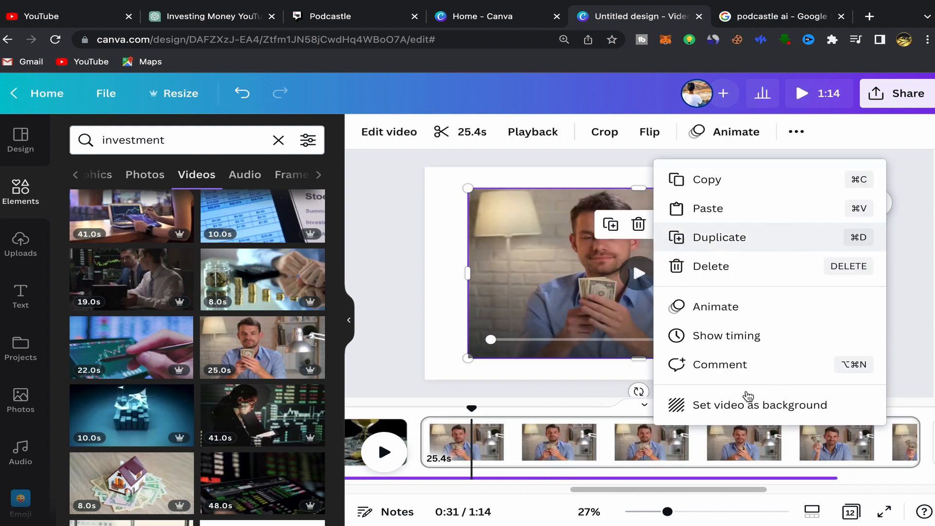
{"action": "left_click", "coordinate": [760, 405]}
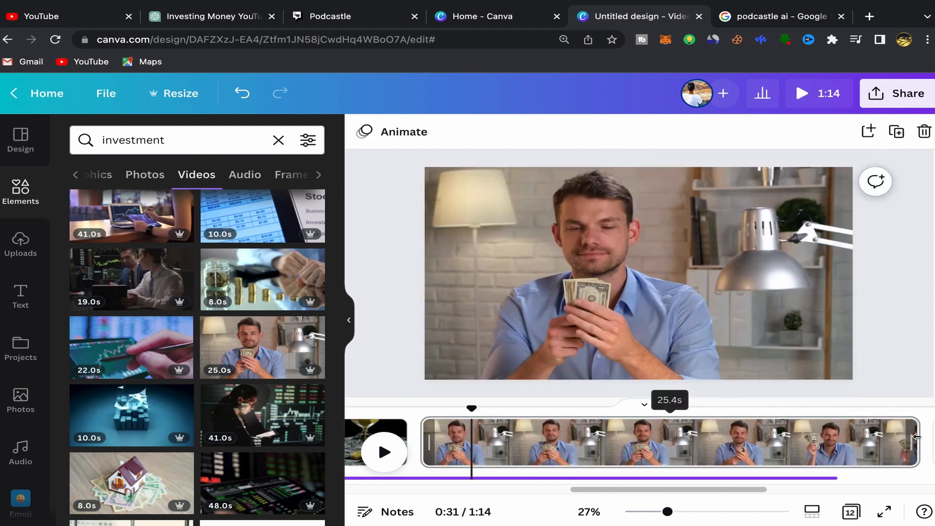
{"action": "left_click_drag", "start_coordinate": [613, 443], "coordinate": [466, 444]}
Add the 8-second clip of a model house on banknotes as the ninth page's background and trim the page to 4.1 s.
{"action": "left_click", "coordinate": [538, 447]}
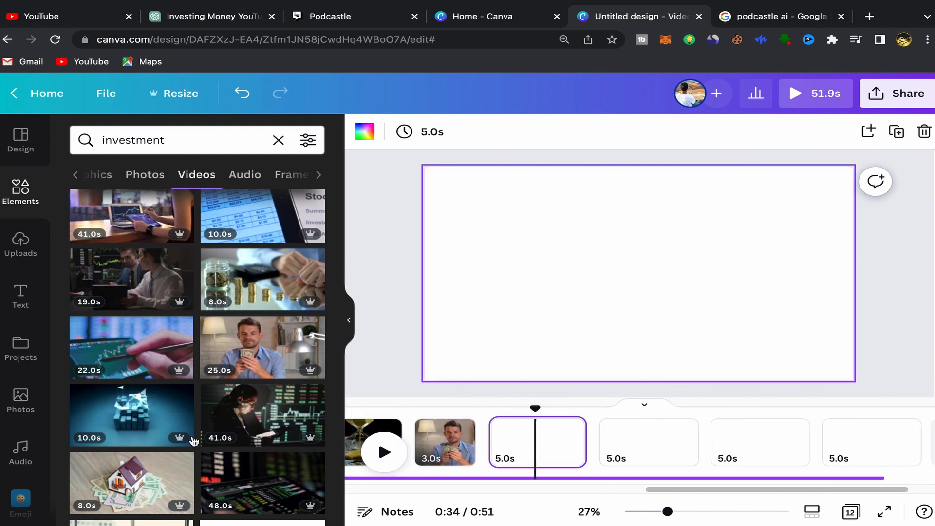
{"action": "scroll", "coordinate": [115, 319], "scroll_direction": "down", "scroll_amount": 3}
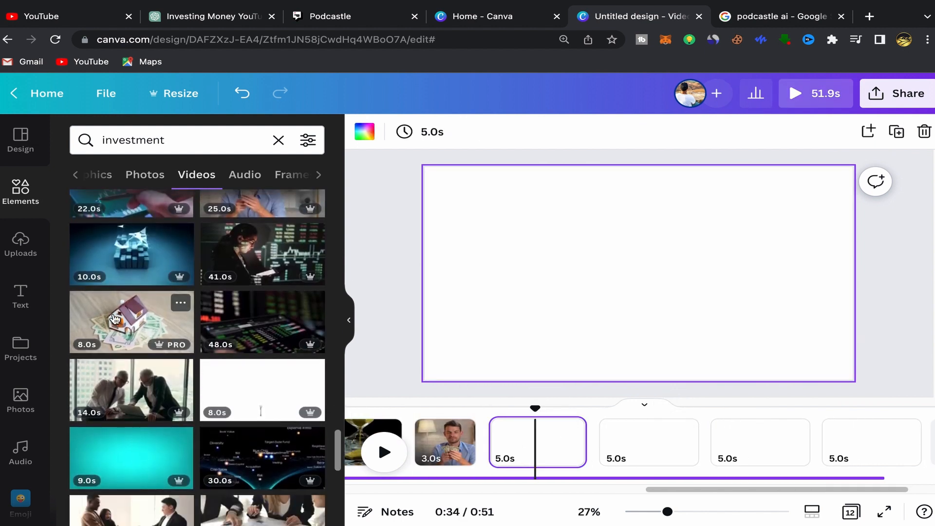
{"action": "left_click", "coordinate": [115, 319]}
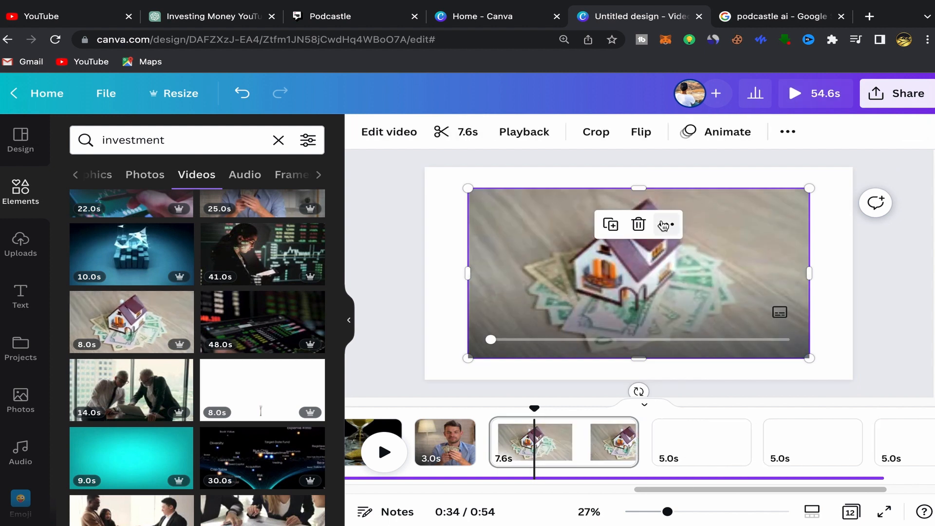
{"action": "left_click", "coordinate": [666, 224]}
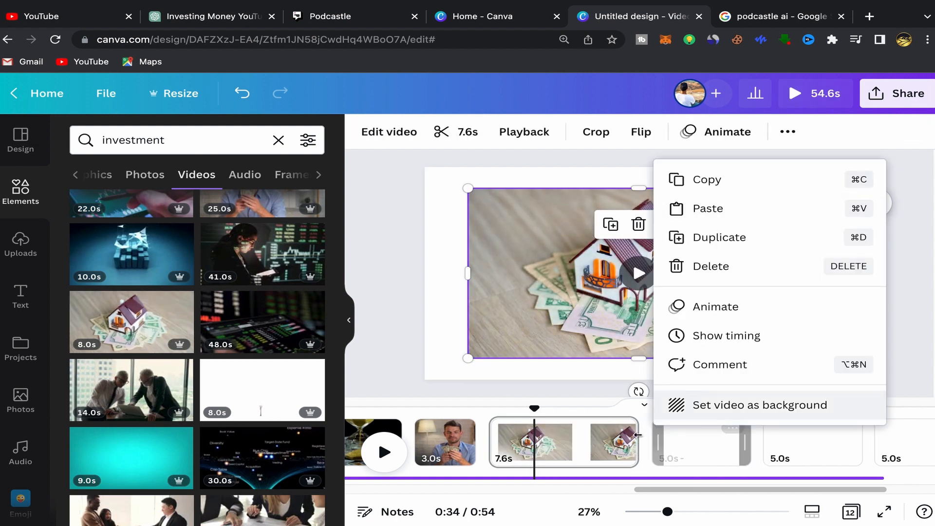
{"action": "left_click", "coordinate": [712, 406]}
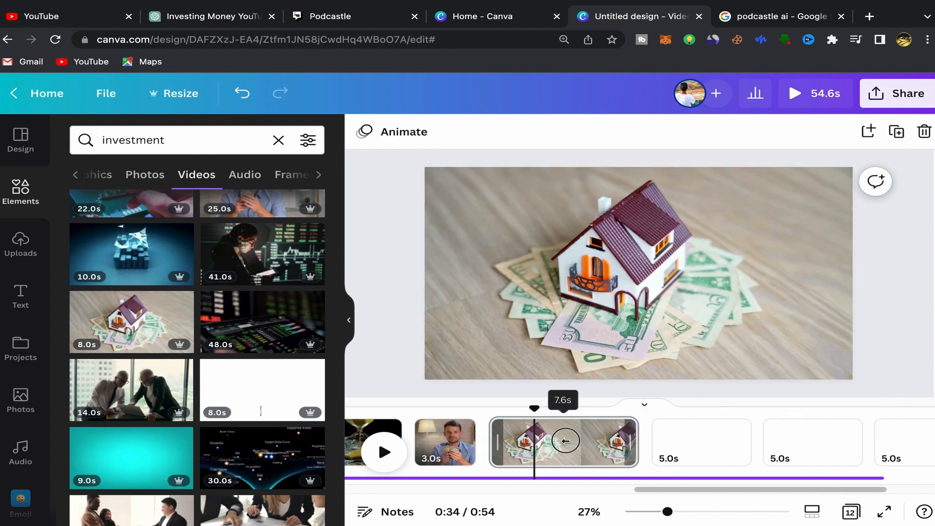
{"action": "left_click_drag", "start_coordinate": [566, 441], "coordinate": [564, 438]}
Select the blank tenth page and look through the remaining investment videos for a suitable clip.
{"action": "left_click", "coordinate": [612, 445]}
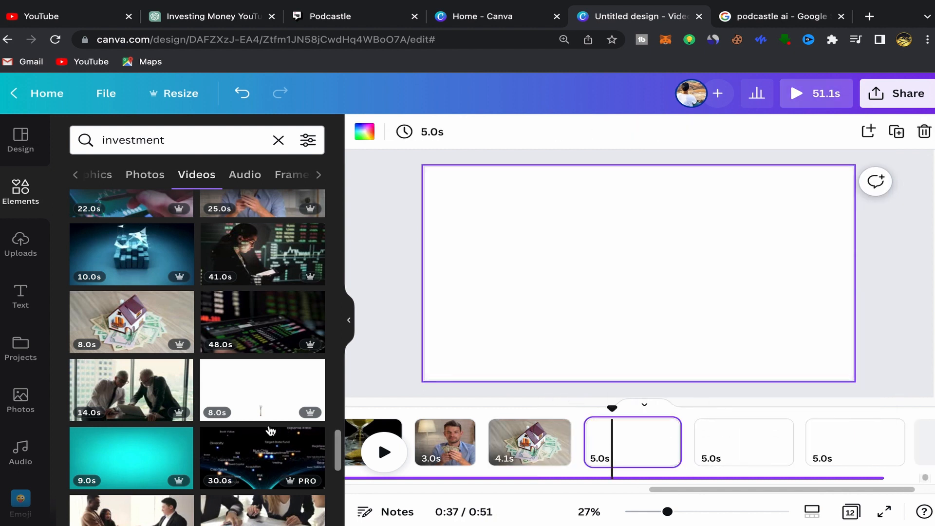
{"action": "scroll", "coordinate": [271, 430], "scroll_direction": "down", "scroll_amount": 15}
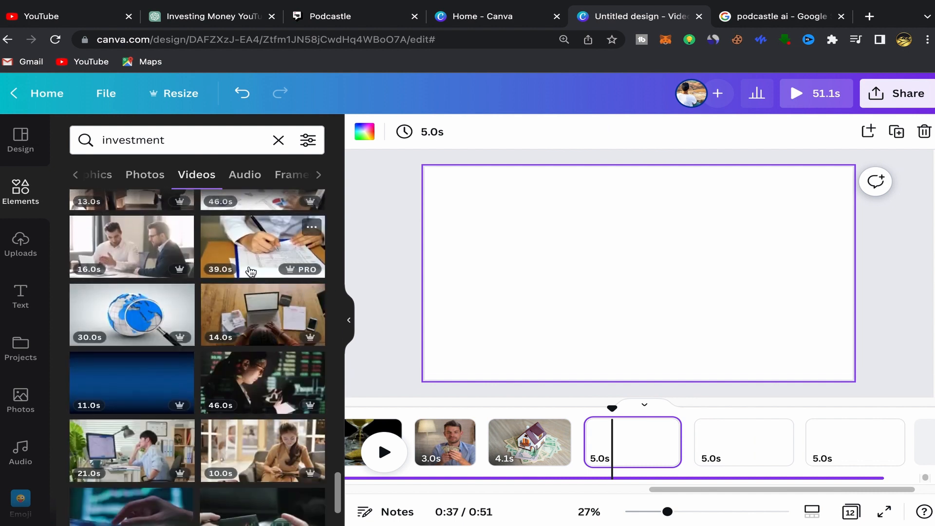
{"action": "scroll", "coordinate": [251, 271], "scroll_direction": "up", "scroll_amount": 2}
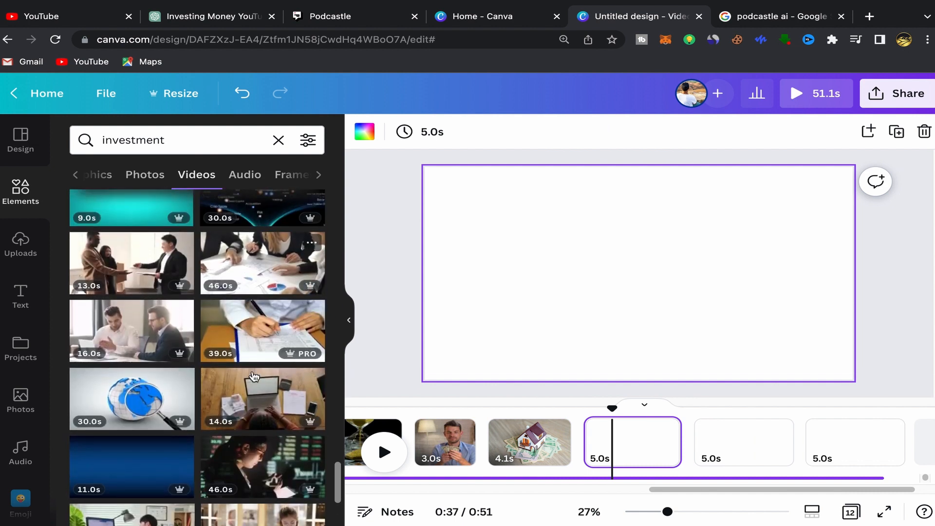
{"action": "scroll", "coordinate": [254, 377], "scroll_direction": "down", "scroll_amount": 2}
{"action": "scroll", "coordinate": [253, 316], "scroll_direction": "down", "scroll_amount": 2}
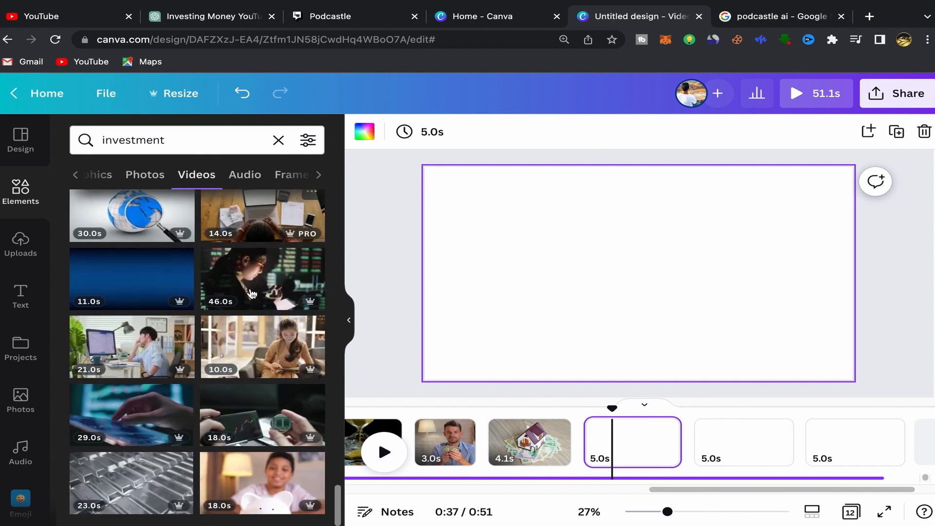
{"action": "scroll", "coordinate": [257, 368], "scroll_direction": "down", "scroll_amount": 3}
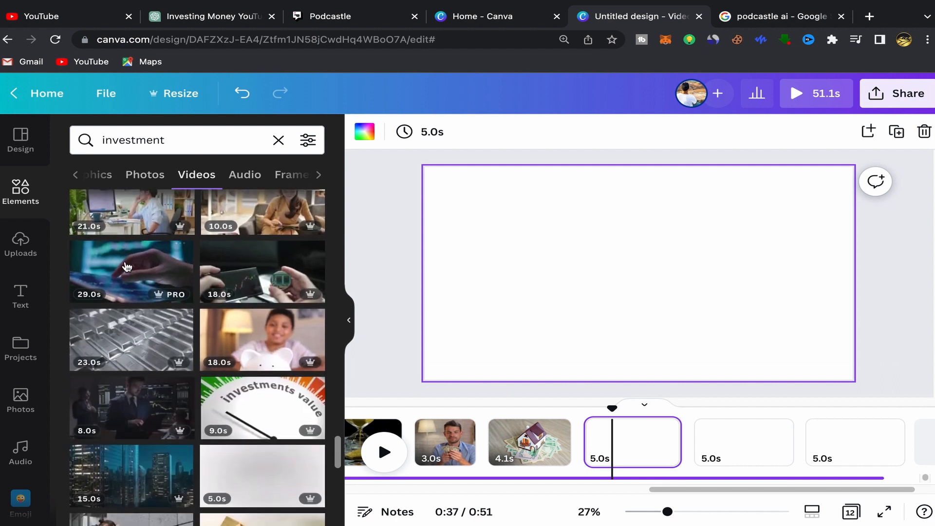
{"action": "scroll", "coordinate": [267, 332], "scroll_direction": "down", "scroll_amount": 2}
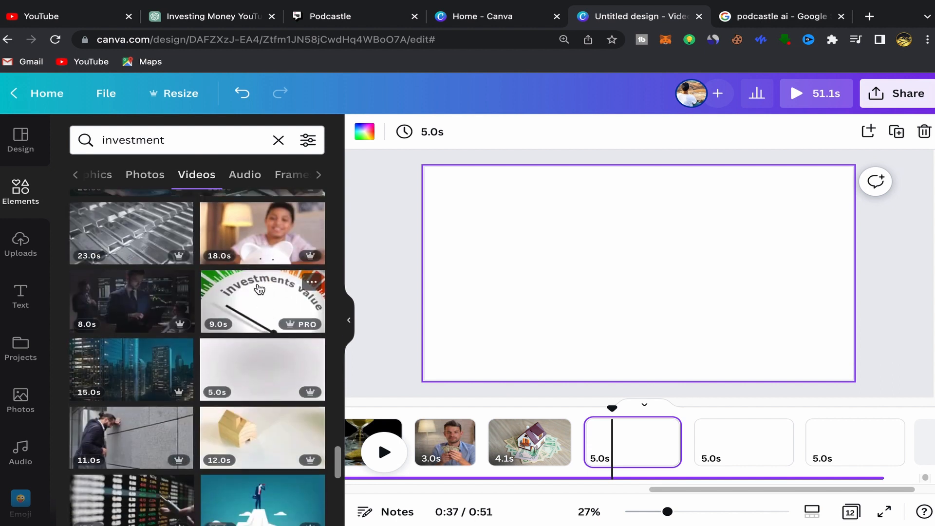
{"action": "scroll", "coordinate": [247, 347], "scroll_direction": "down", "scroll_amount": 4}
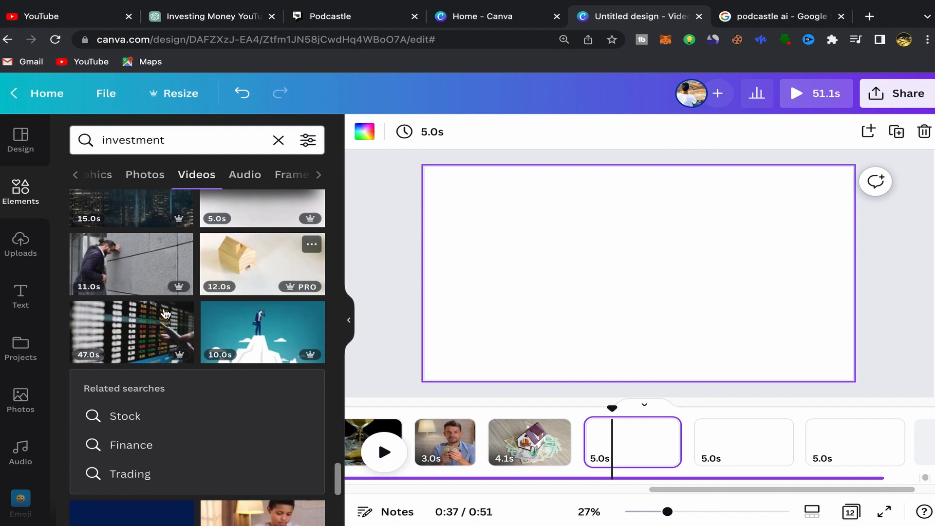
{"action": "scroll", "coordinate": [233, 330], "scroll_direction": "down", "scroll_amount": 6}
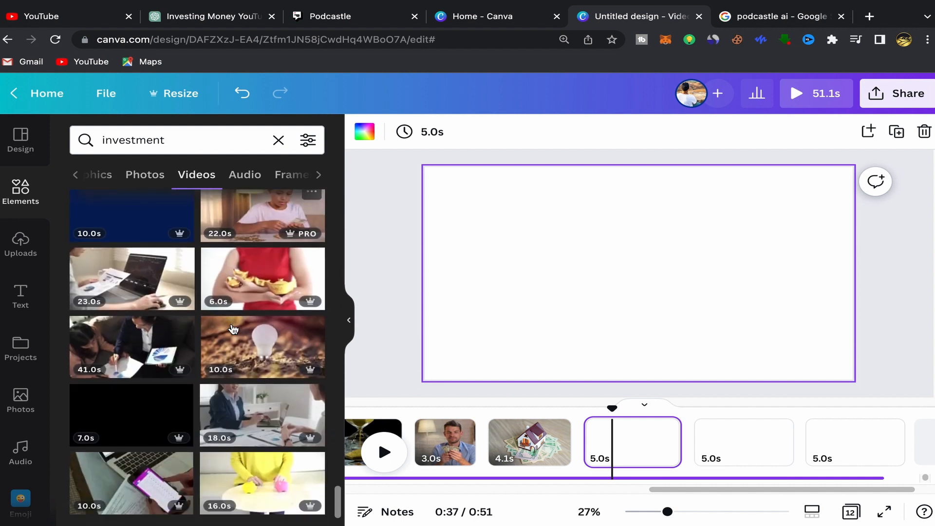
{"action": "scroll", "coordinate": [250, 380], "scroll_direction": "down", "scroll_amount": 2}
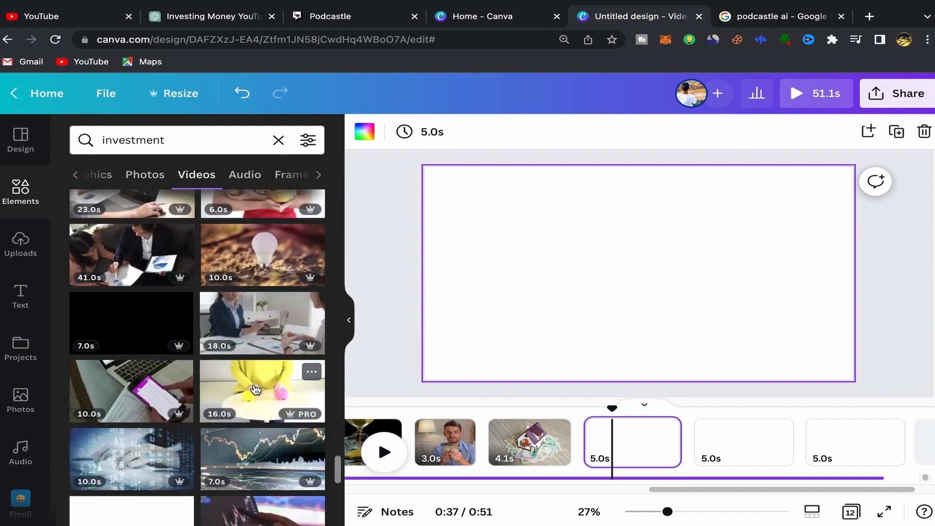
{"action": "scroll", "coordinate": [253, 389], "scroll_direction": "down", "scroll_amount": 5}
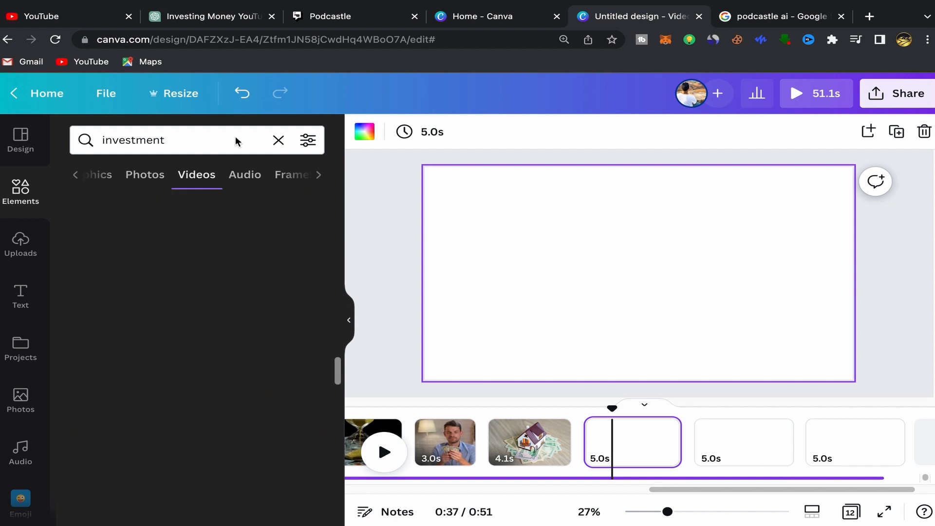
Replace the element search with "money" and show only videos.
{"action": "left_click", "coordinate": [269, 142]}
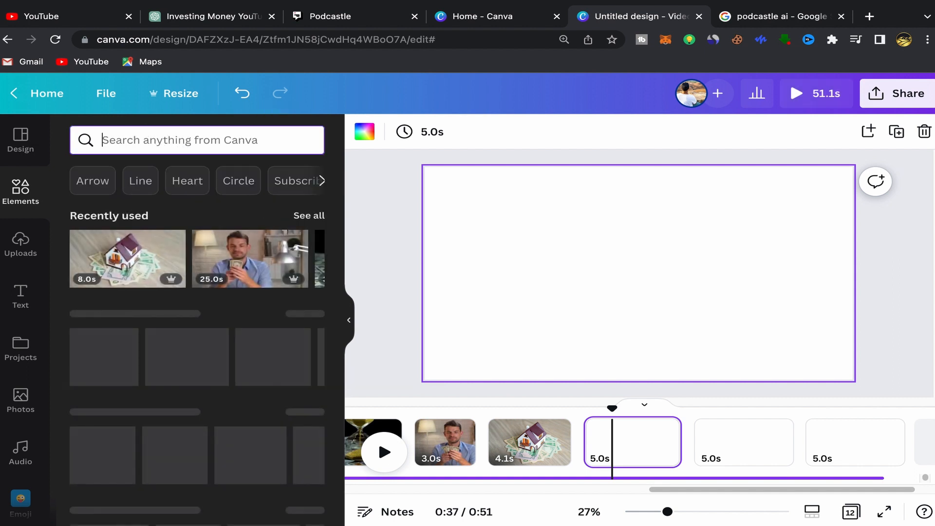
{"action": "type", "text": "money"}
{"action": "key", "text": "Return"}
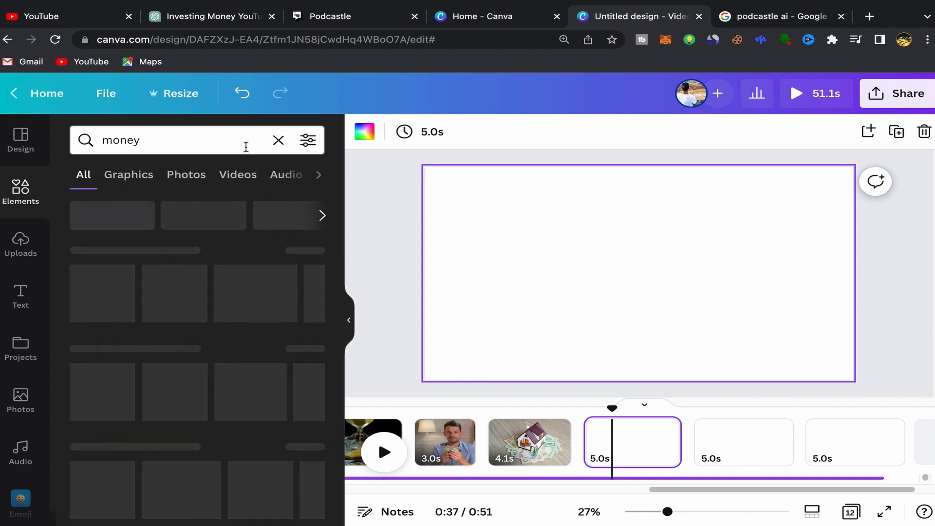
{"action": "left_click", "coordinate": [240, 173]}
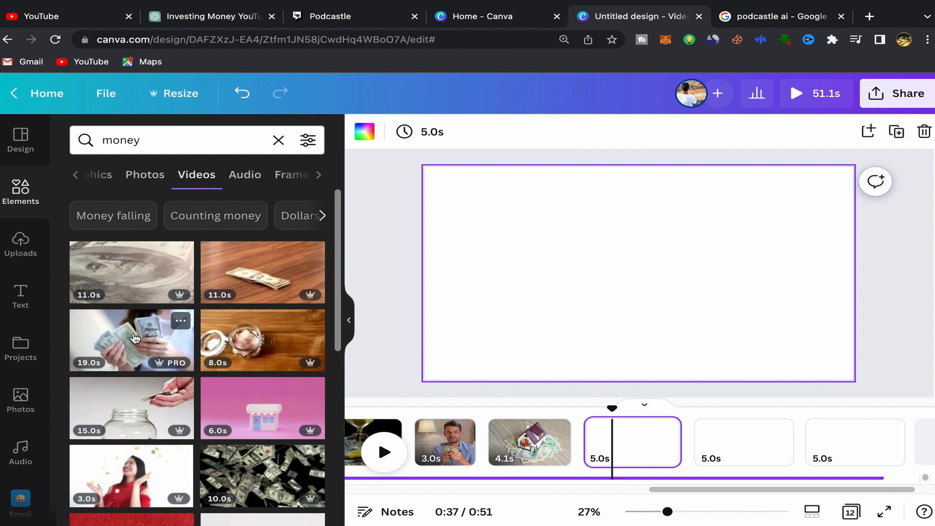
Add the 19-second clip of hands counting dollar bills as the tenth page's background and trim the page to 2.7 s.
{"action": "left_click", "coordinate": [161, 334]}
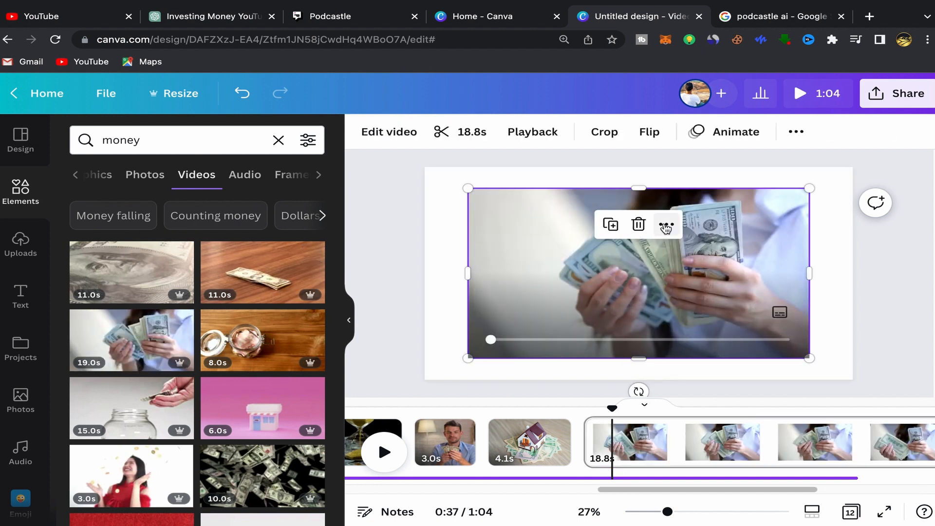
{"action": "left_click", "coordinate": [665, 224]}
{"action": "left_click", "coordinate": [684, 404]}
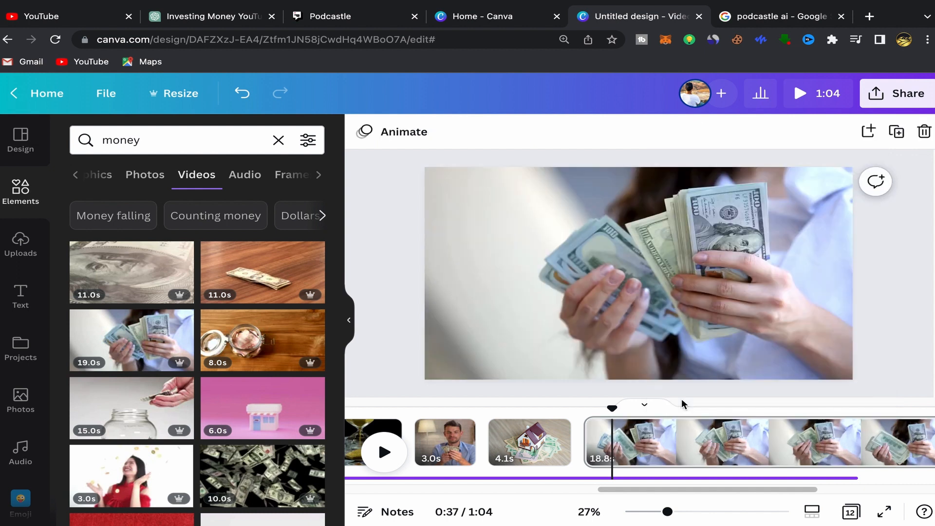
{"action": "scroll", "coordinate": [706, 438], "scroll_direction": "right", "scroll_amount": 5}
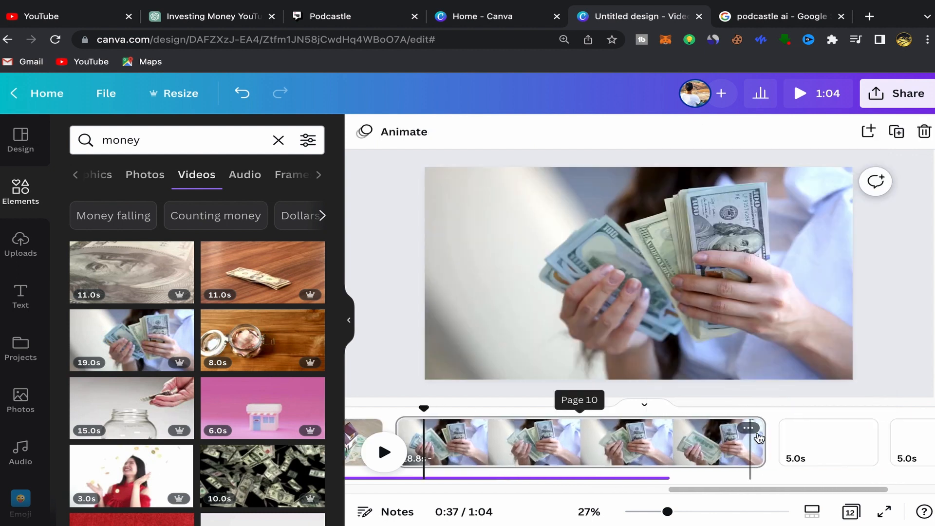
{"action": "mouse_move", "coordinate": [482, 421]}
{"action": "left_mouse_down"}
{"action": "mouse_move", "coordinate": [472, 426]}
{"action": "mouse_move", "coordinate": [478, 429]}
{"action": "left_mouse_up"}
{"action": "left_click_drag", "start_coordinate": [632, 440], "coordinate": [651, 441]}
Add the 12-second clip of a clock made of cash stacks as the eleventh page's background and trim it to 4.5 s.
{"action": "left_click", "coordinate": [679, 448]}
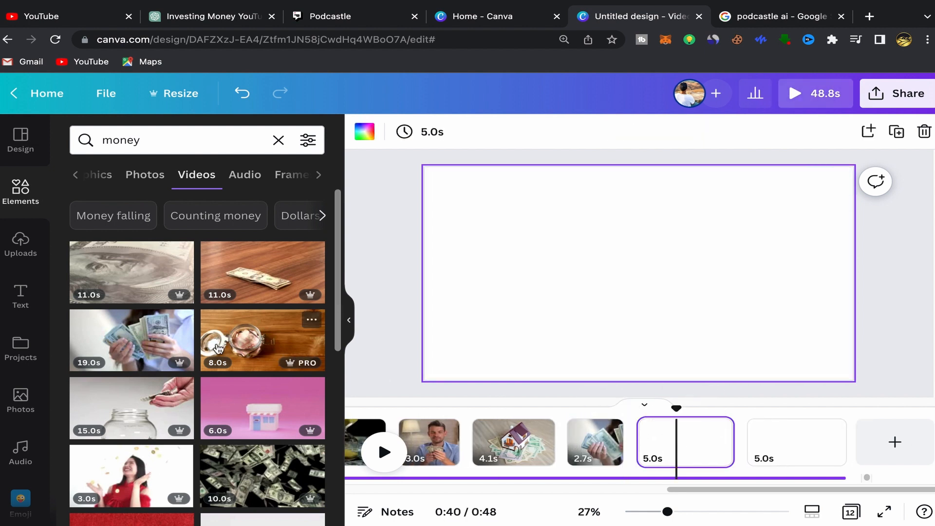
{"action": "scroll", "coordinate": [219, 341], "scroll_direction": "down", "scroll_amount": 5}
{"action": "scroll", "coordinate": [239, 307], "scroll_direction": "down", "scroll_amount": 3}
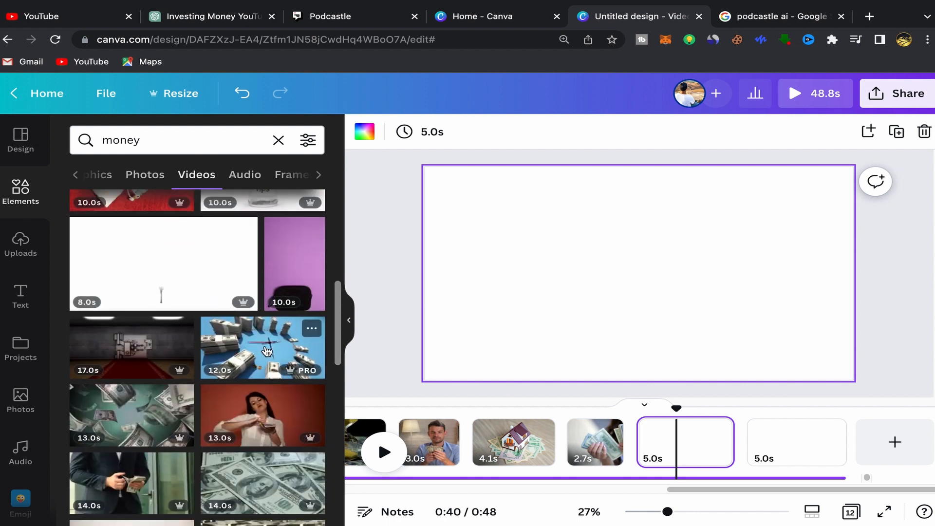
{"action": "left_click", "coordinate": [267, 351]}
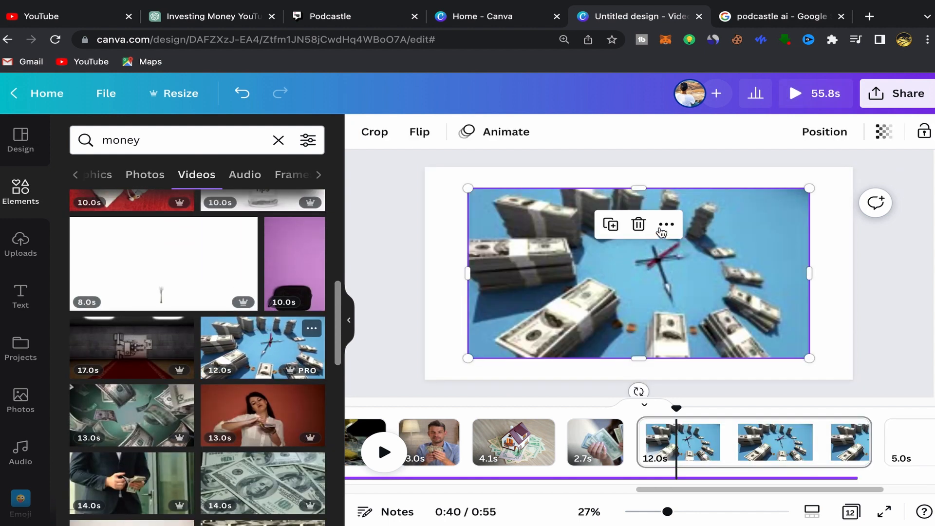
{"action": "left_click", "coordinate": [665, 226]}
{"action": "left_click", "coordinate": [692, 400]}
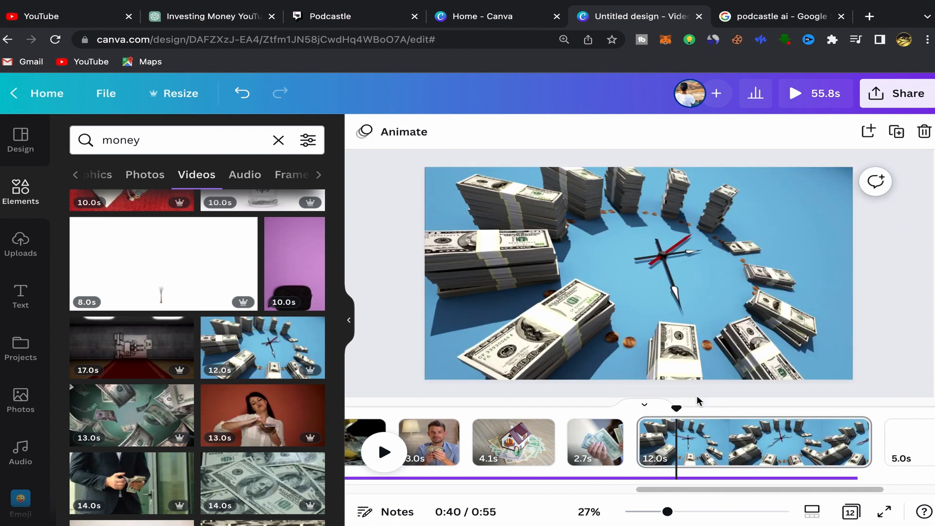
{"action": "left_click_drag", "start_coordinate": [869, 436], "coordinate": [710, 443]}
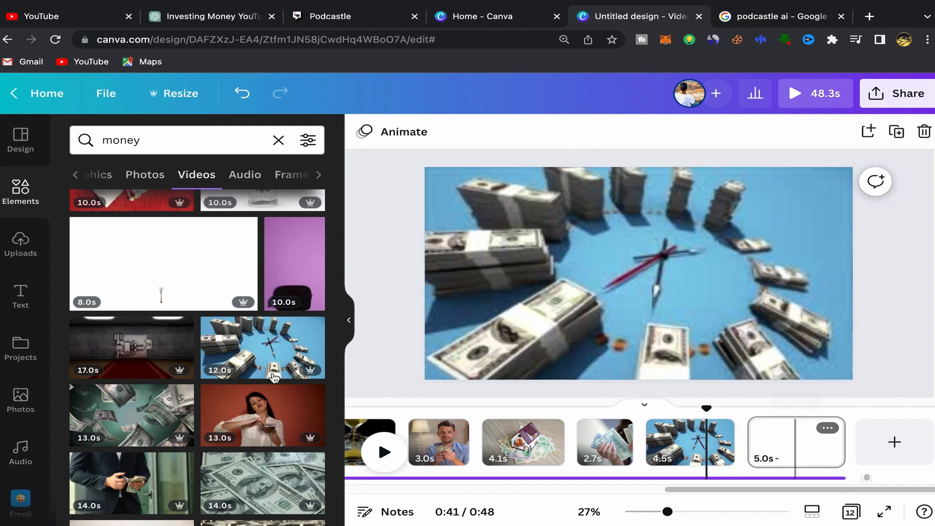
Add the 9-second clip of dollars pulled from a wallet beside a calculator as the twelfth page's background and trim it to 3.9 s.
{"action": "left_click", "coordinate": [798, 453]}
{"action": "scroll", "coordinate": [219, 301], "scroll_direction": "down", "scroll_amount": 5}
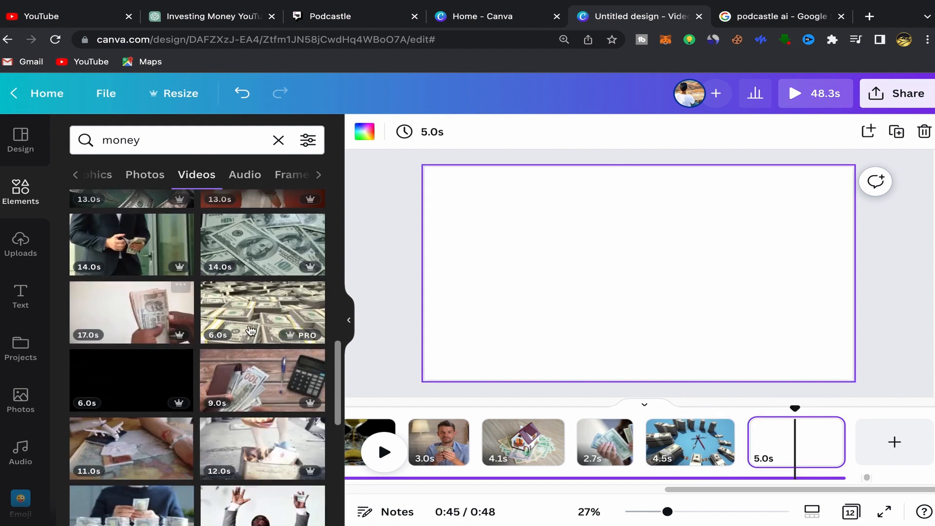
{"action": "scroll", "coordinate": [219, 283], "scroll_direction": "down", "scroll_amount": 3}
{"action": "left_click", "coordinate": [273, 264]}
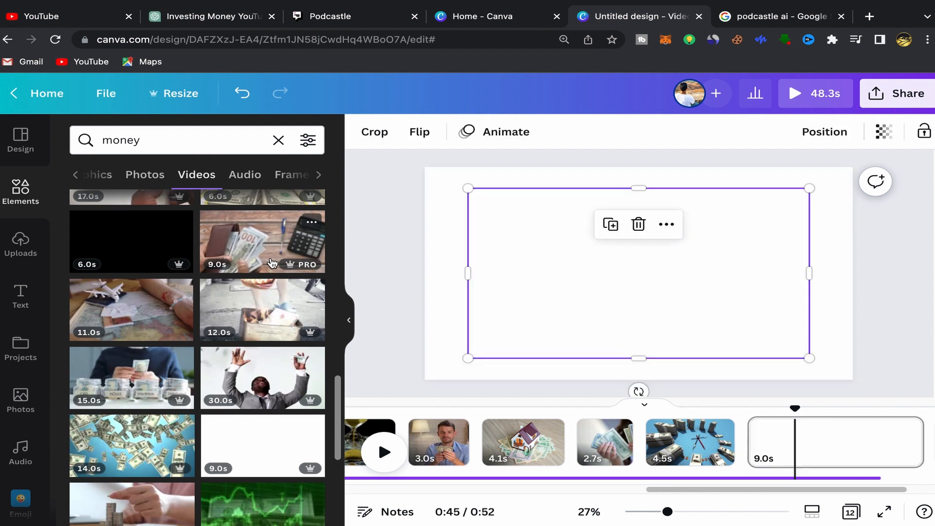
{"action": "left_click", "coordinate": [667, 226]}
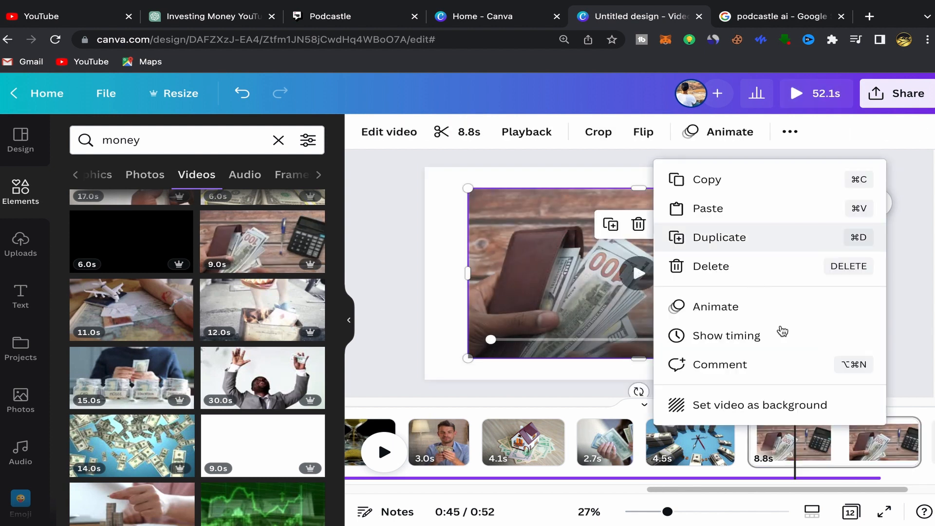
{"action": "left_click", "coordinate": [721, 403]}
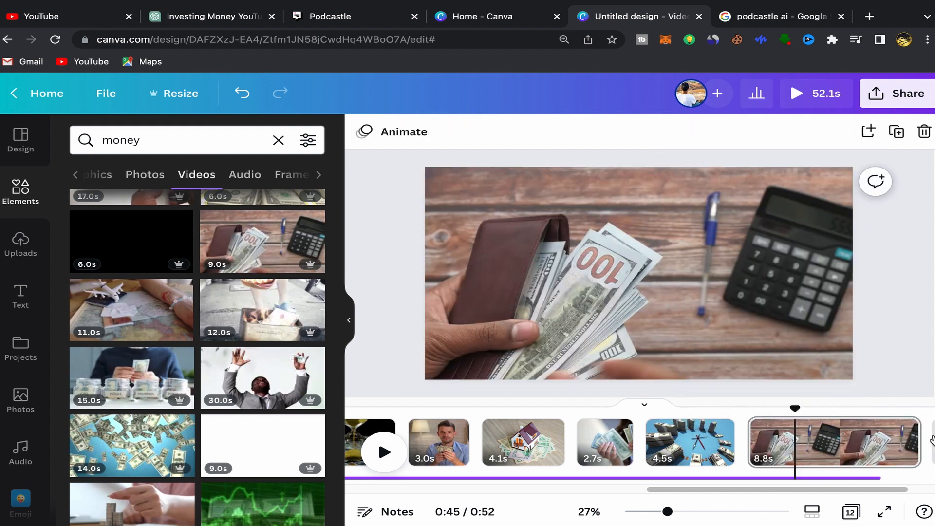
{"action": "left_click_drag", "start_coordinate": [843, 433], "coordinate": [747, 435]}
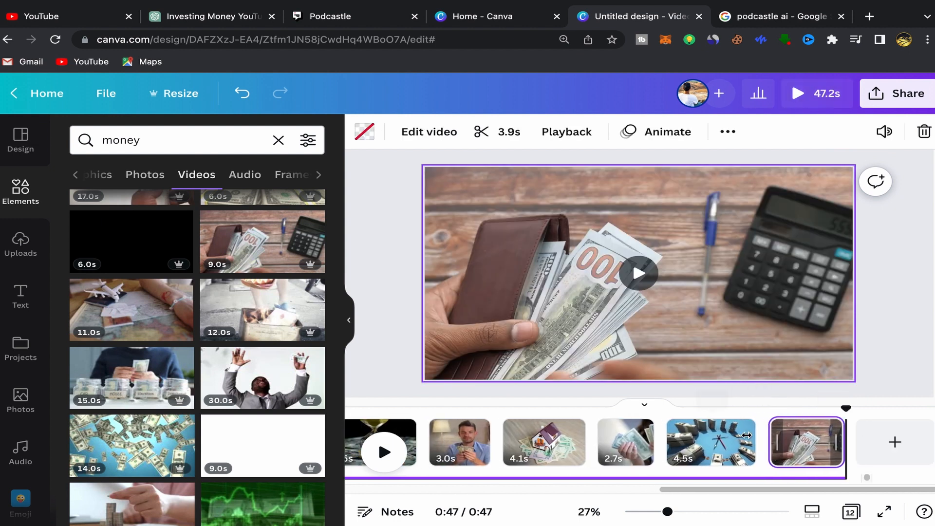
Add a 0.5-second Dissolve transition between the first two pages and apply it between all pages.
{"action": "scroll", "coordinate": [628, 442], "scroll_direction": "left", "scroll_amount": 12}
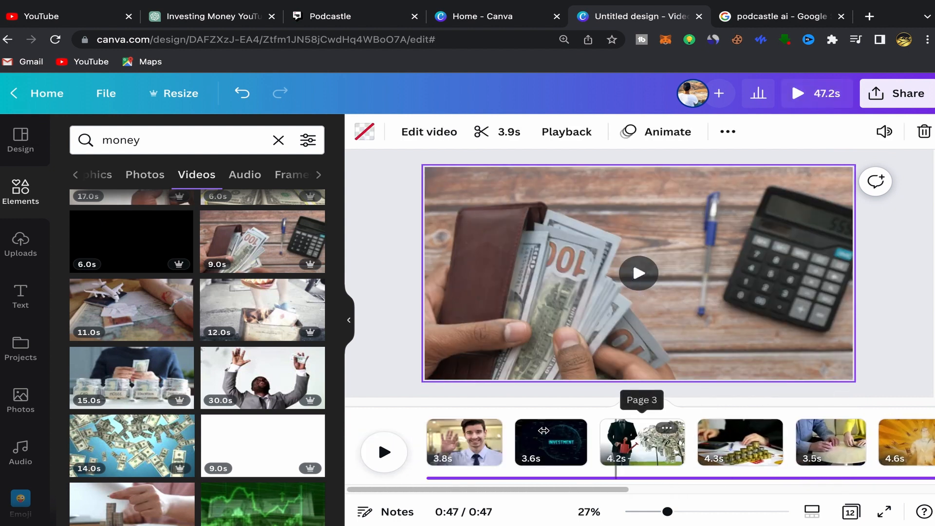
{"action": "mouse_move", "coordinate": [514, 446]}
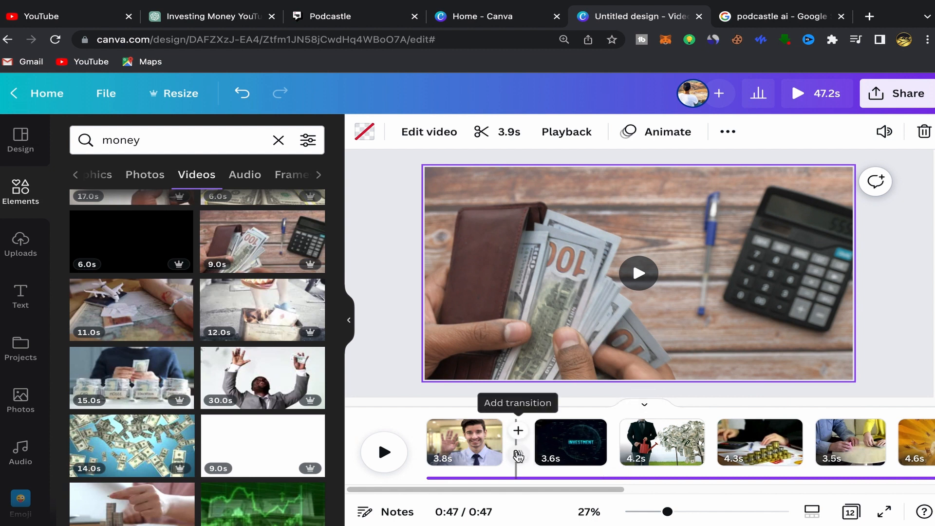
{"action": "left_click", "coordinate": [518, 456]}
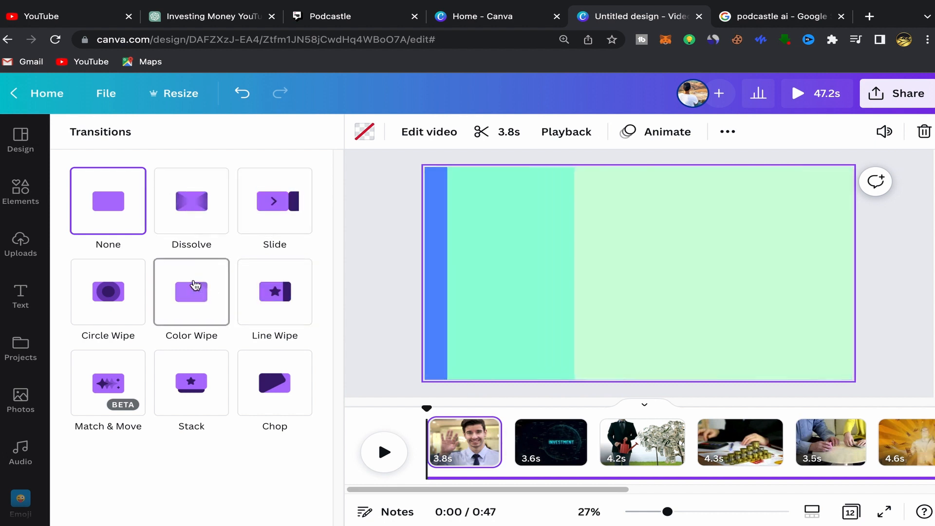
{"action": "left_click", "coordinate": [194, 223]}
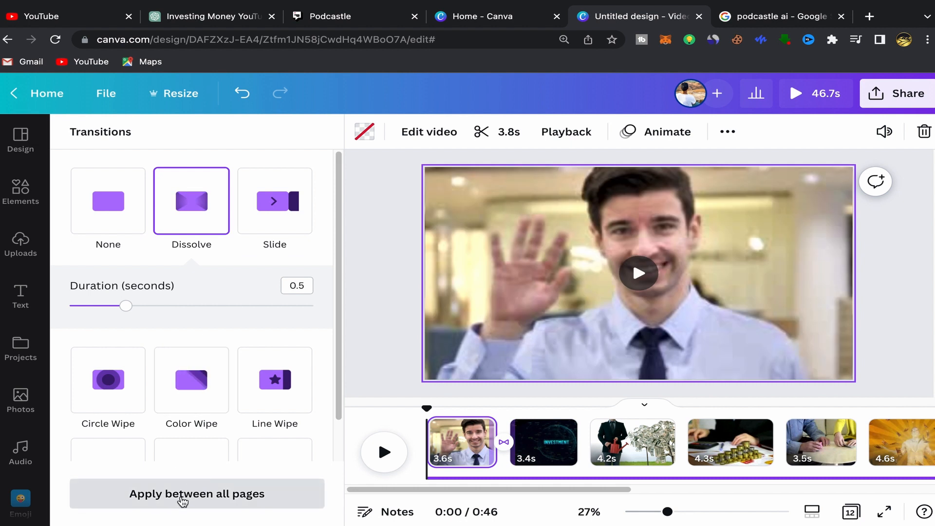
{"action": "left_click", "coordinate": [183, 498]}
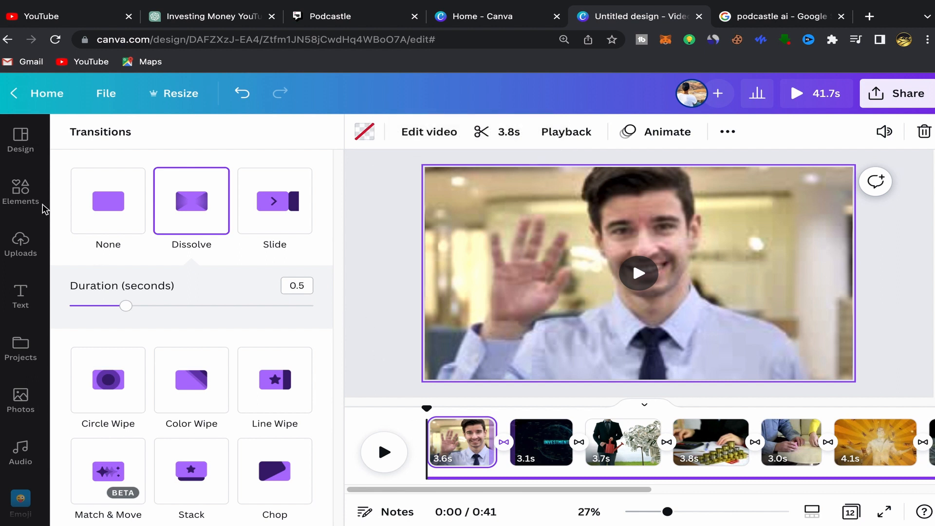
Enlarge the canvas view to 31% and play the video from the first page to review the clips and transitions.
{"action": "left_click", "coordinate": [20, 193]}
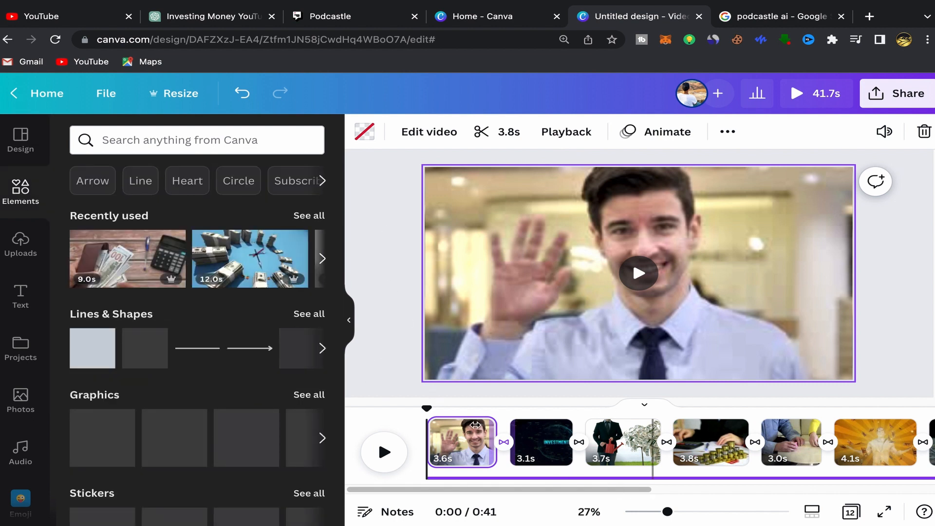
{"action": "left_click", "coordinate": [349, 323]}
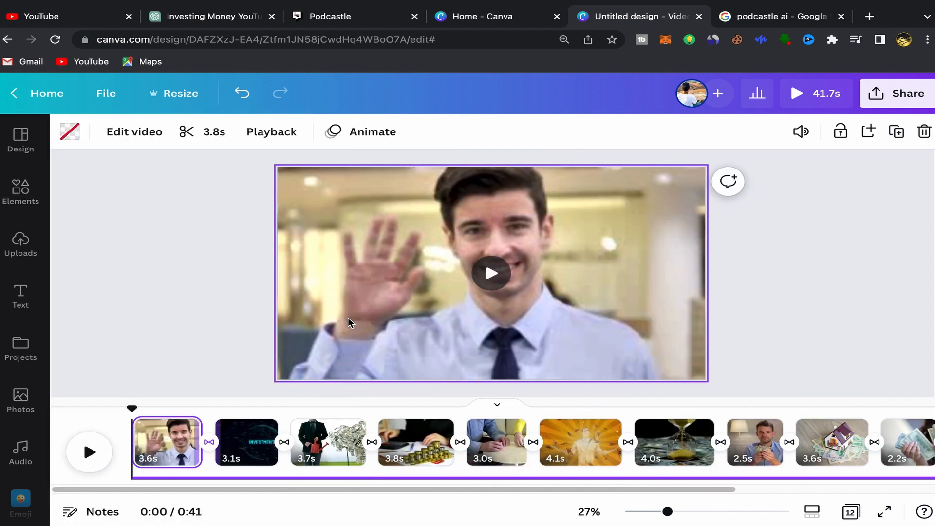
{"action": "left_click_drag", "start_coordinate": [666, 513], "coordinate": [674, 513]}
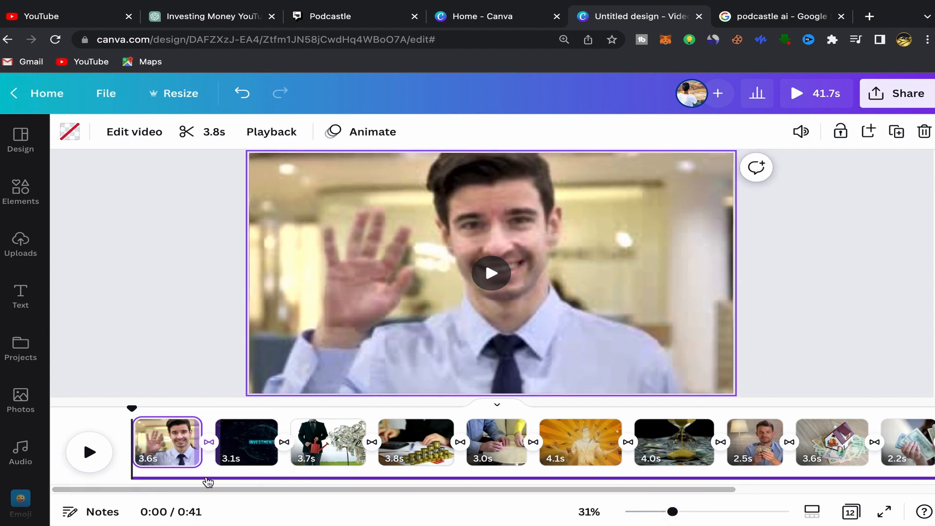
{"action": "left_click", "coordinate": [89, 452]}
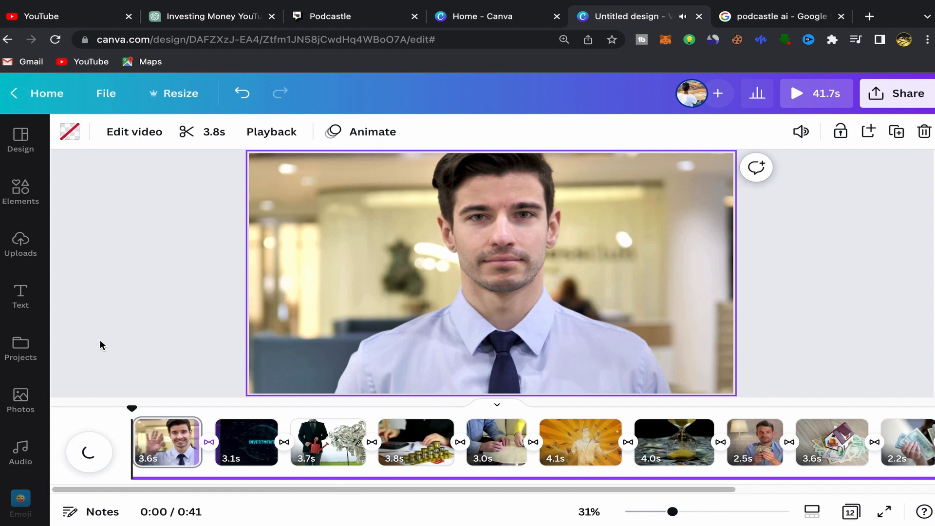
{"action": "key", "text": "XF86AudioRaiseVolume"}
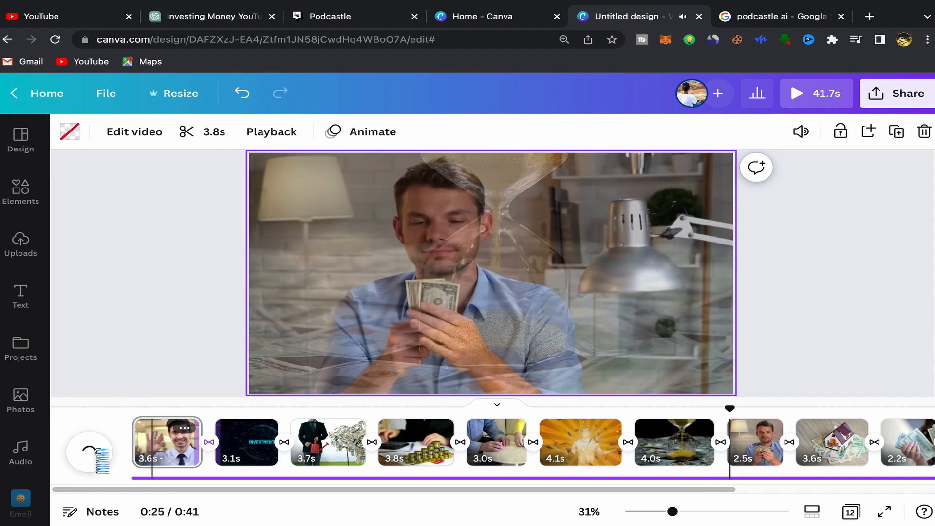
{"action": "left_click", "coordinate": [146, 329]}
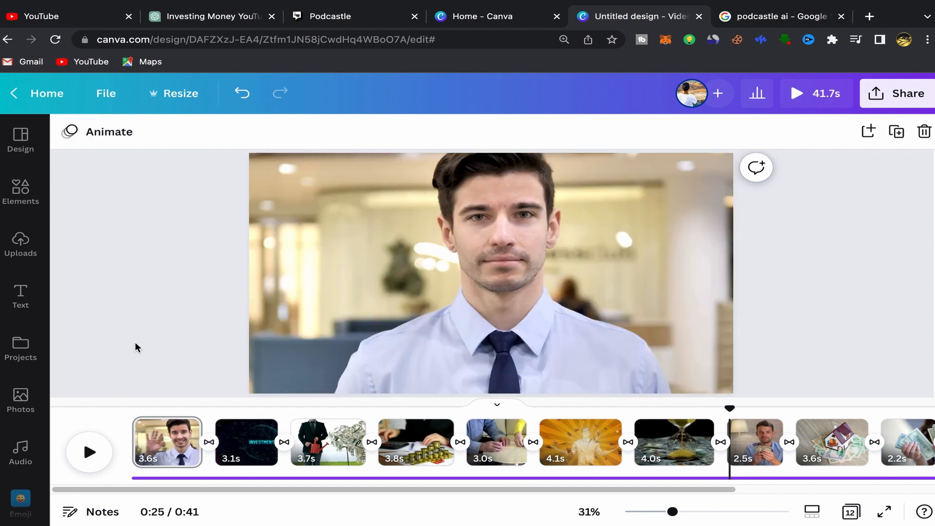